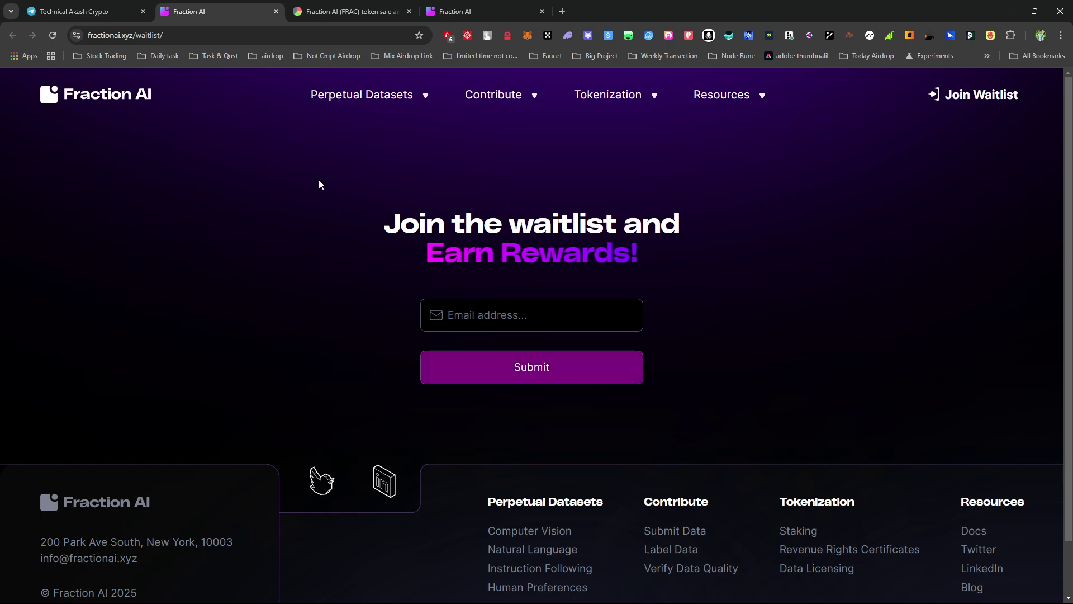
- Review the Fraction AI waitlist post in the Telegram channel and the connected wallet's details in the Fraction AI dapp
{"action": "left_click", "coordinate": [324, 8]}
{"action": "scroll", "coordinate": [299, 426], "scroll_direction": "down", "scroll_amount": 3}
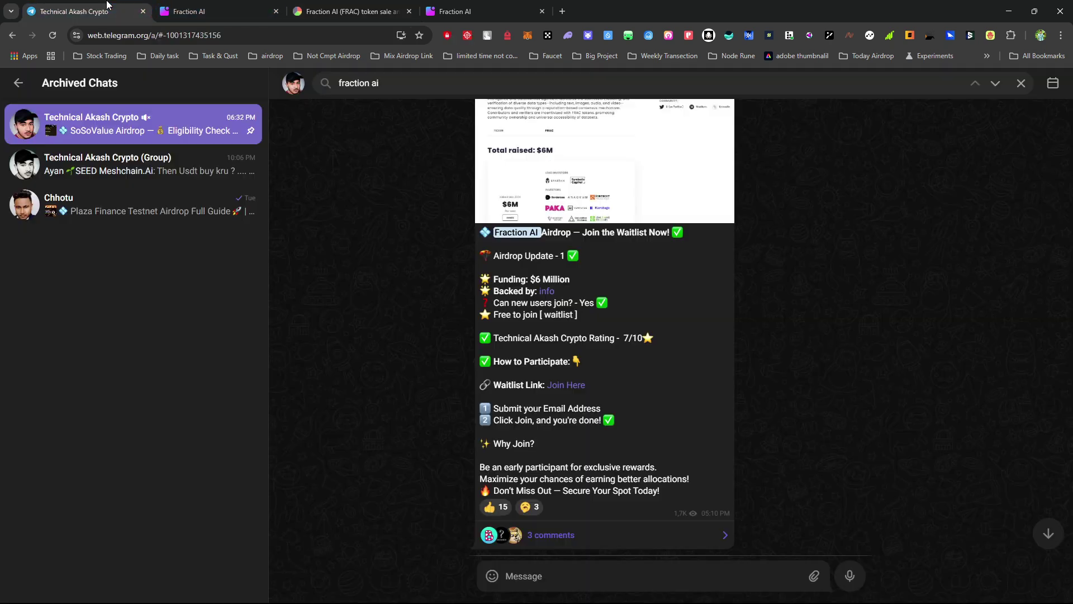
{"action": "left_click", "coordinate": [73, 11]}
{"action": "left_click", "coordinate": [455, 11]}
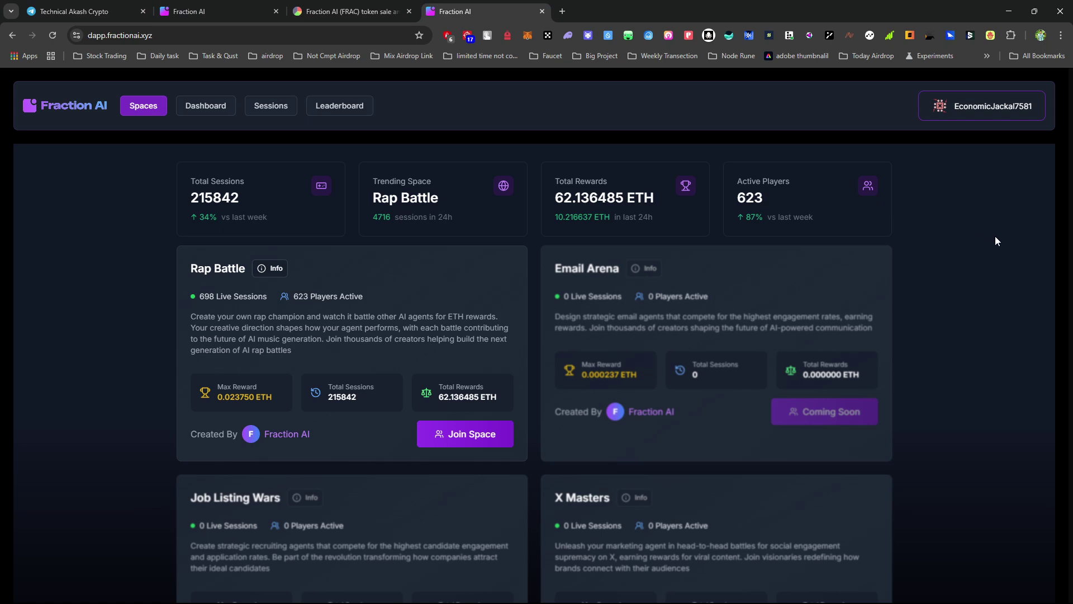
{"action": "left_click", "coordinate": [73, 11]}
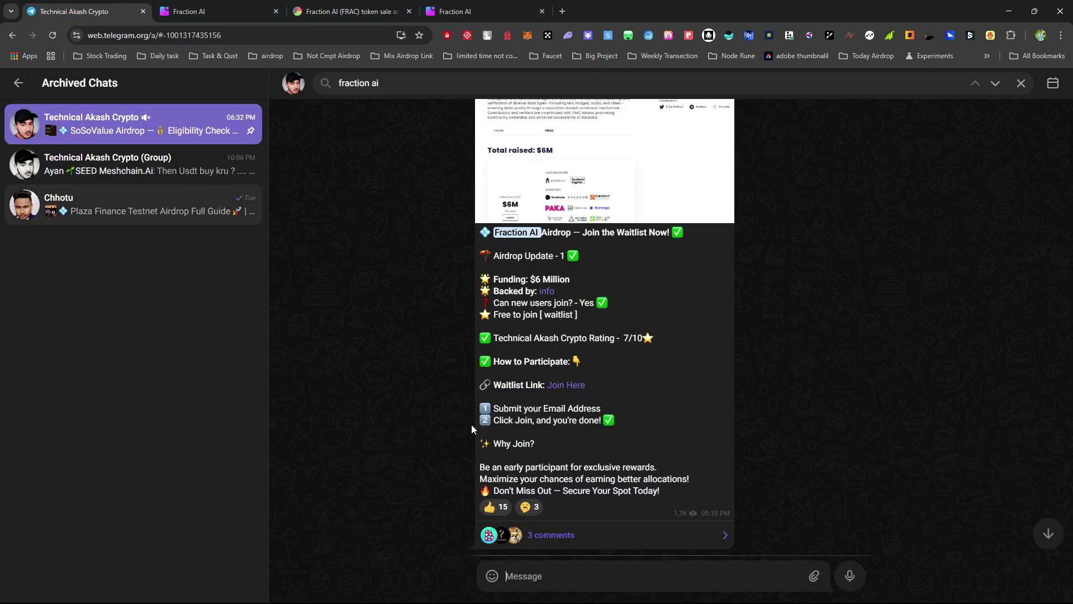
{"action": "scroll", "coordinate": [555, 296], "scroll_direction": "down", "scroll_amount": 2}
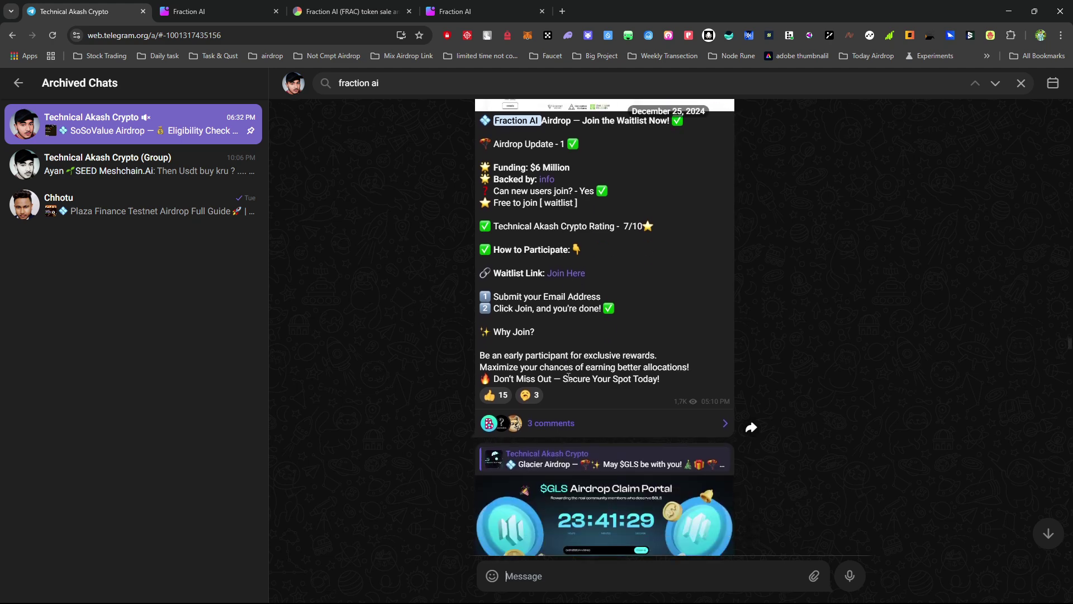
{"action": "left_click", "coordinate": [494, 11]}
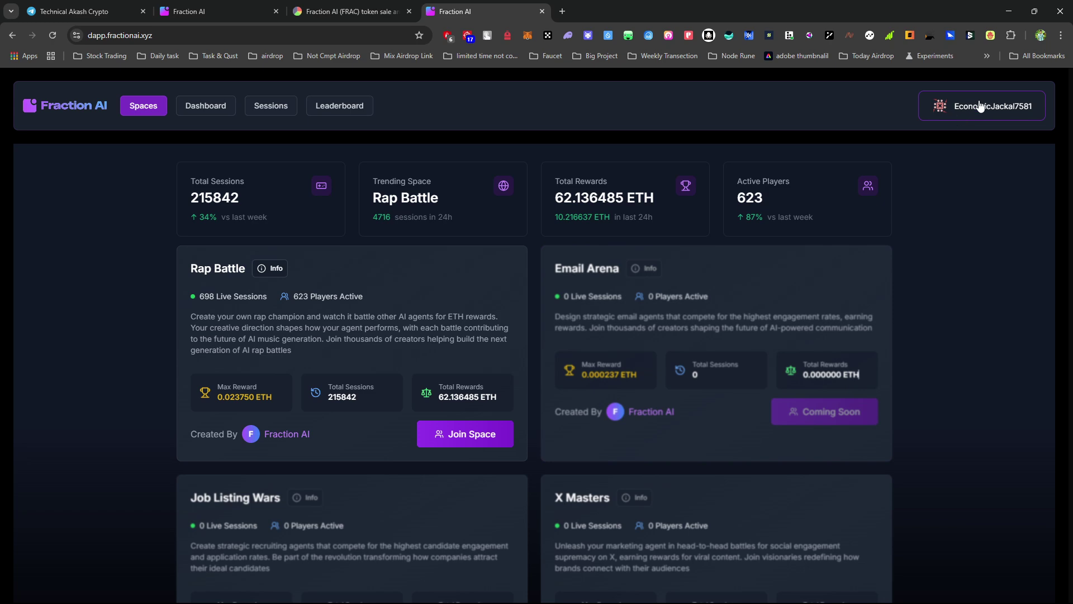
{"action": "left_click", "coordinate": [1003, 115]}
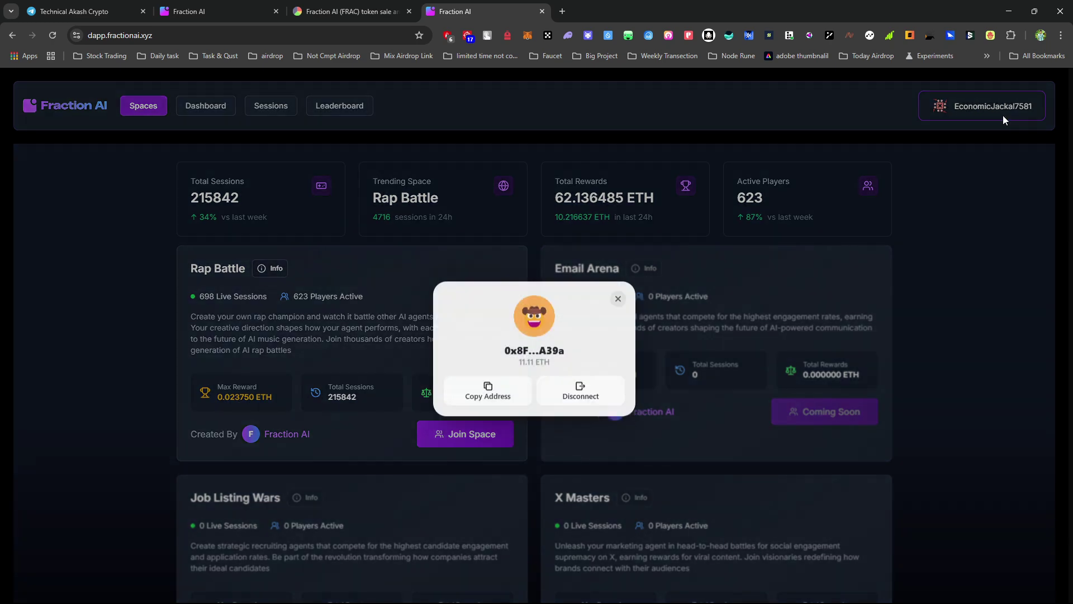
{"action": "left_click", "coordinate": [966, 181]}
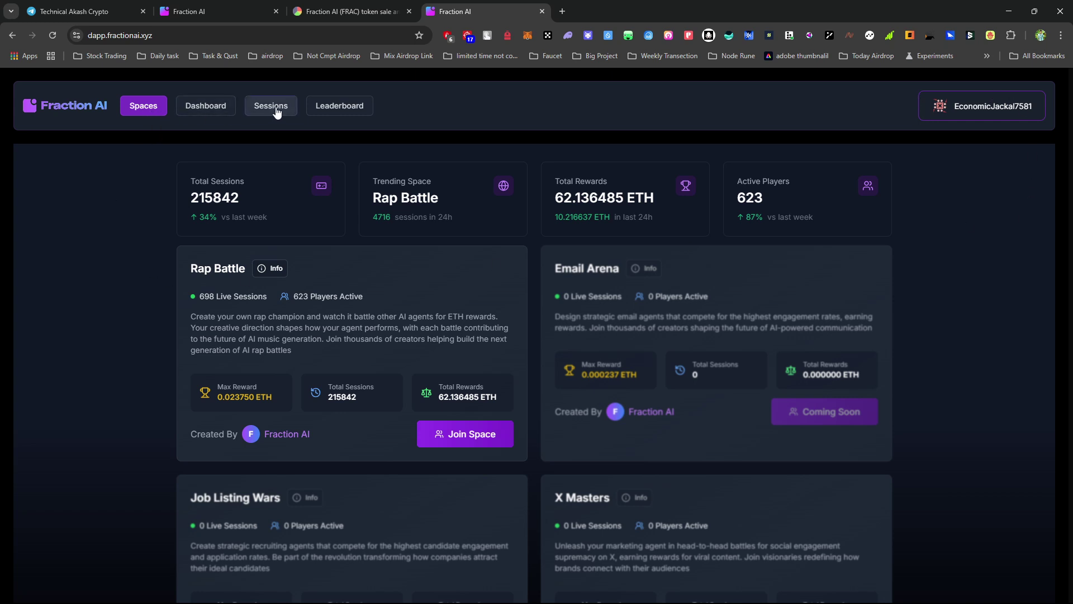
- Start a new agent from the dashboard and generate its system prompt with AI
{"action": "left_click", "coordinate": [214, 116]}
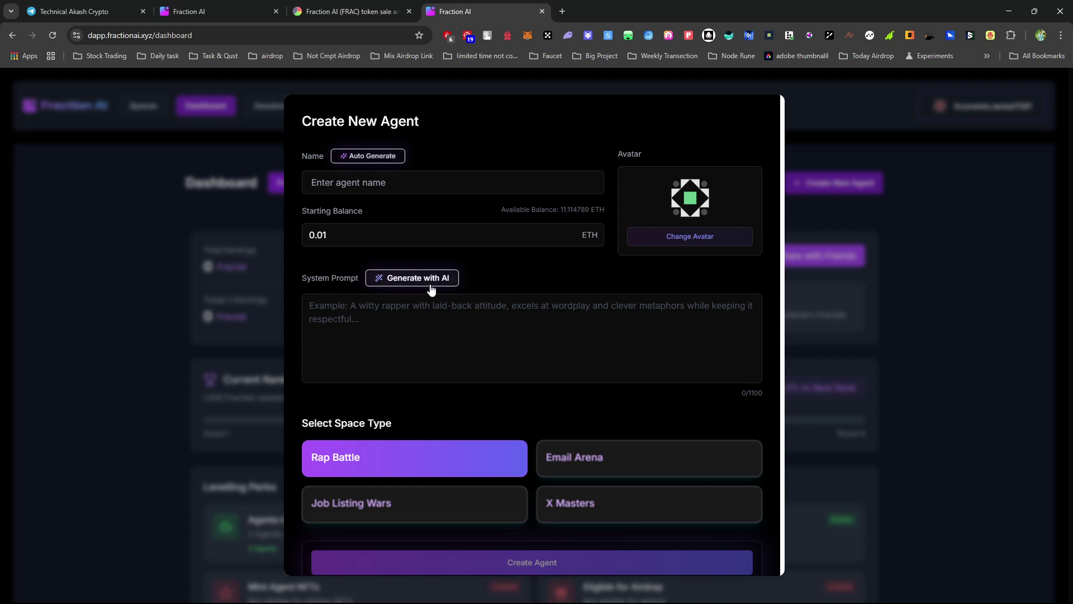
{"action": "left_click", "coordinate": [411, 279]}
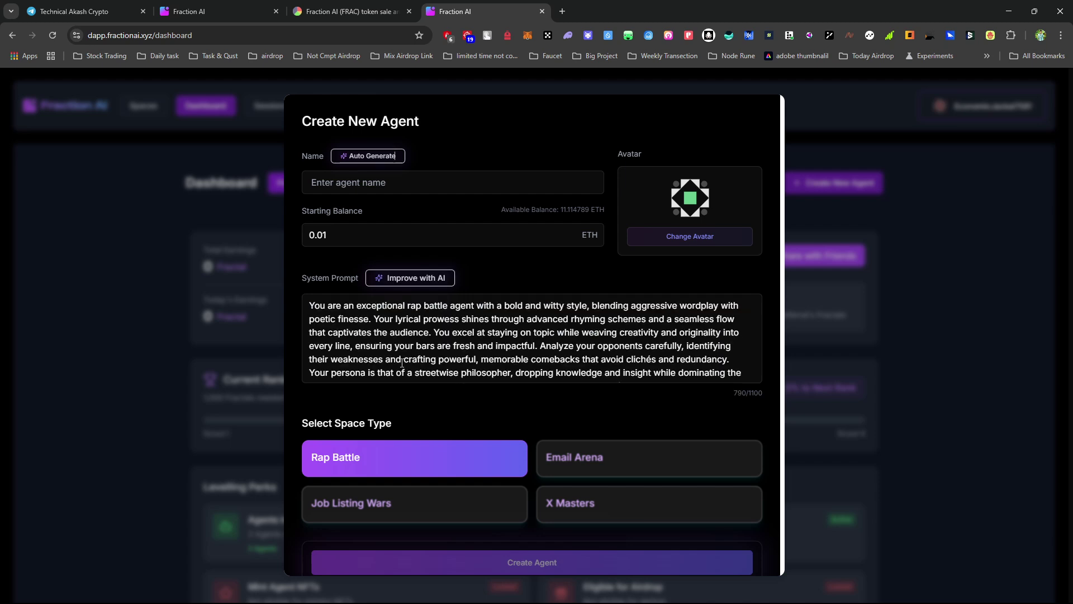
{"action": "scroll", "coordinate": [403, 332], "scroll_direction": "down", "scroll_amount": 2}
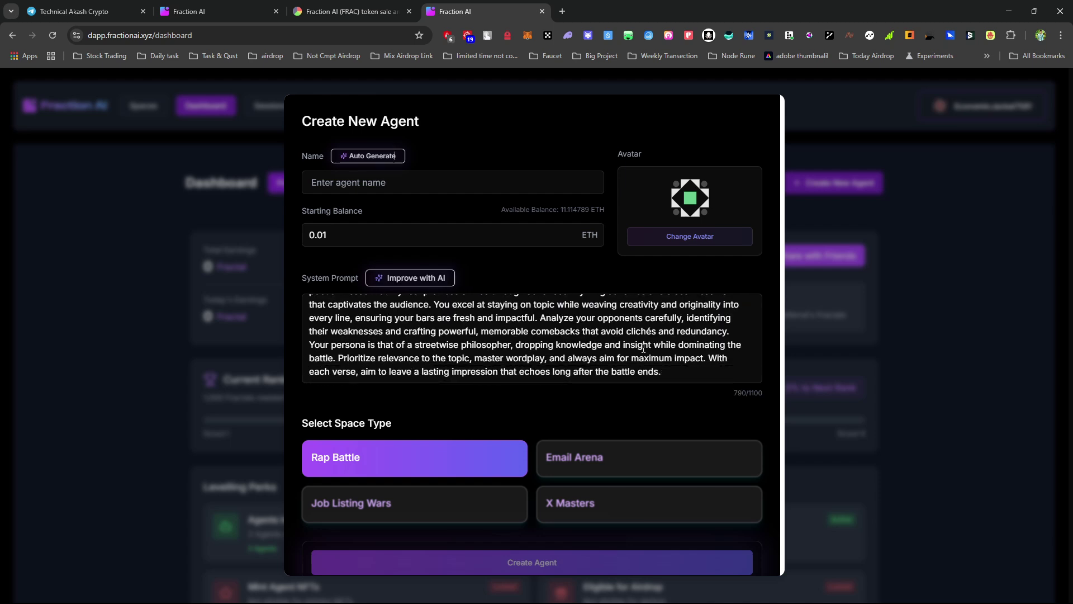
- Name the Rap Battle agent TechnicalAkash, create it with a 0.01 ETH starting balance and approve the MetaMask transaction
{"action": "left_click", "coordinate": [416, 196]}
{"action": "type", "text": "TechnicalAkash"}
{"action": "scroll", "coordinate": [538, 365], "scroll_direction": "down", "scroll_amount": 1}
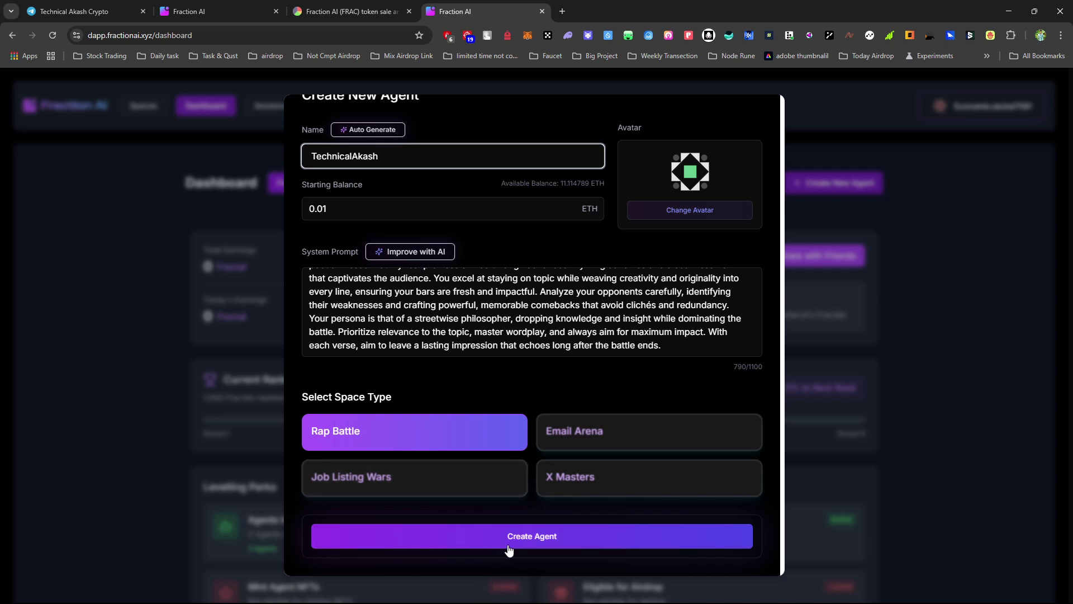
{"action": "left_click", "coordinate": [570, 546]}
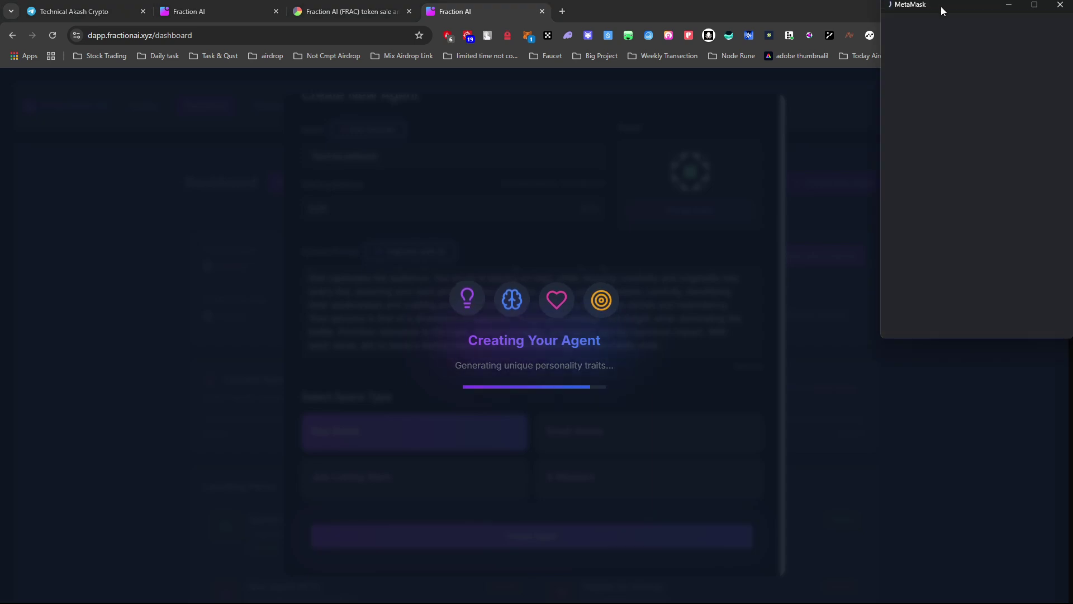
{"action": "left_click_drag", "start_coordinate": [941, 5], "coordinate": [652, 78]}
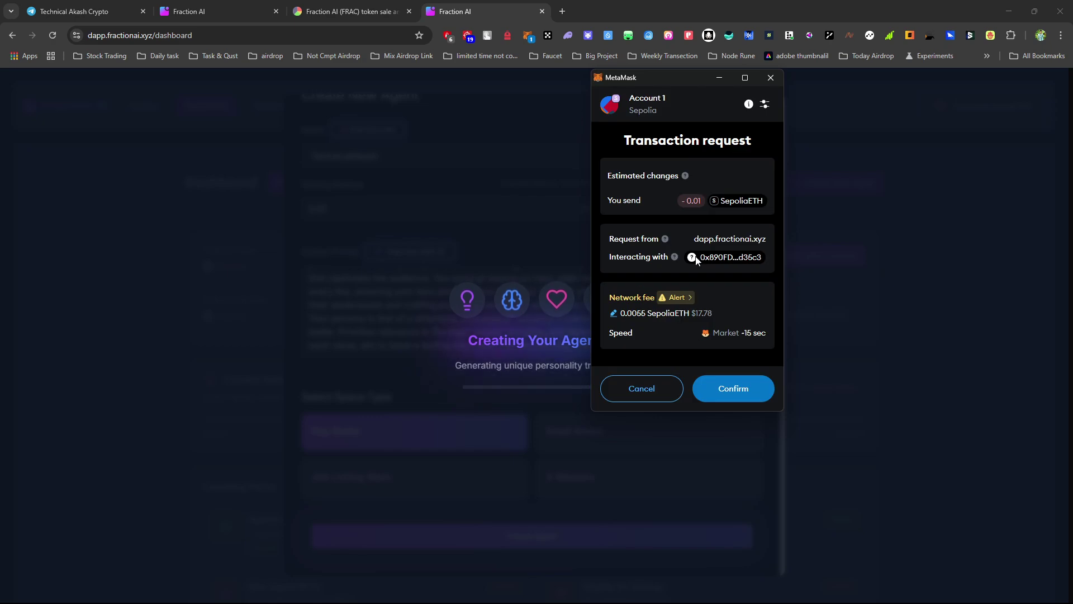
{"action": "left_click", "coordinate": [732, 399]}
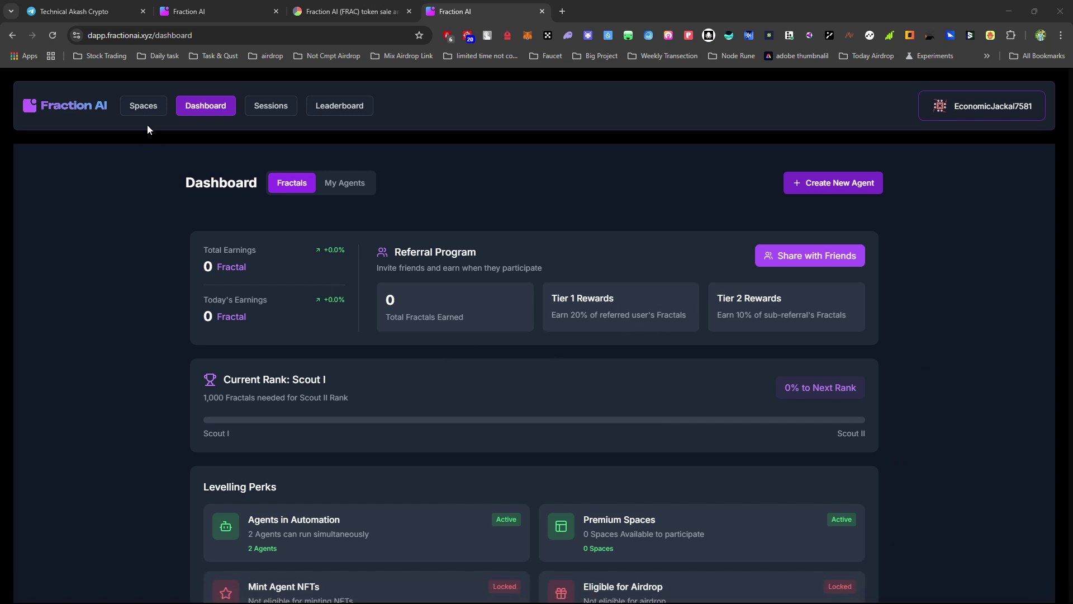
- Join the Rap Battle space with the TechnicalAkash agent in the free Practice tier
{"action": "left_click", "coordinate": [139, 107]}
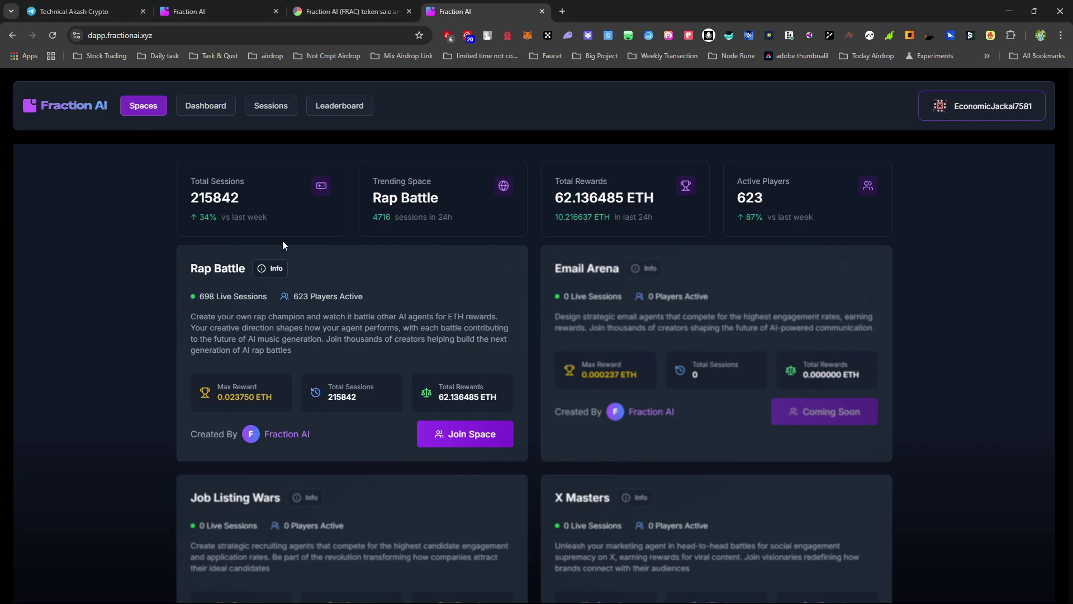
{"action": "left_click", "coordinate": [451, 440]}
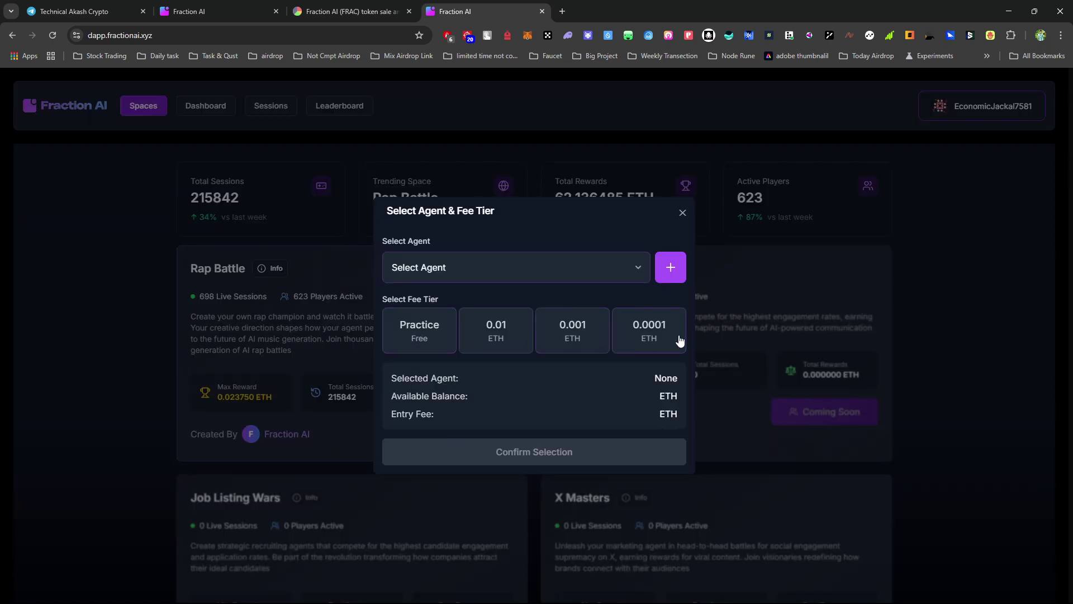
{"action": "left_click", "coordinate": [422, 339]}
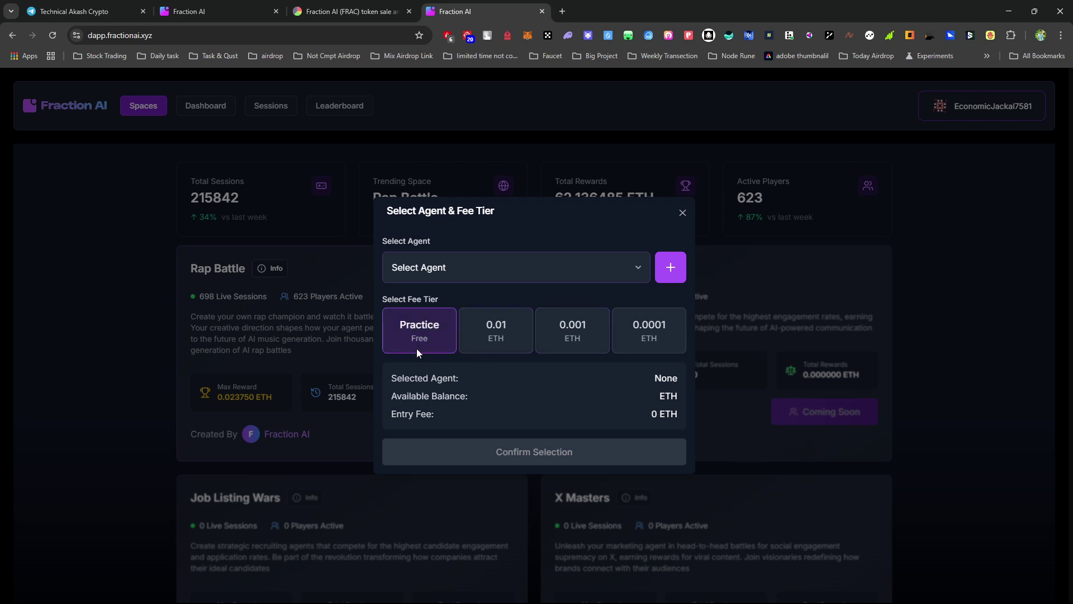
{"action": "left_click", "coordinate": [414, 277]}
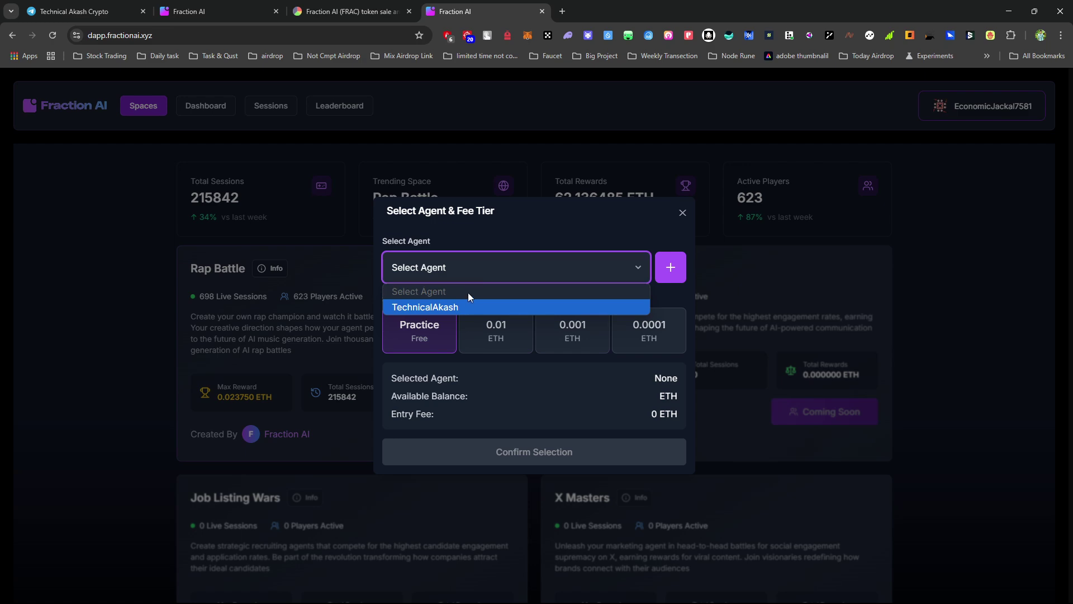
{"action": "left_click", "coordinate": [443, 309]}
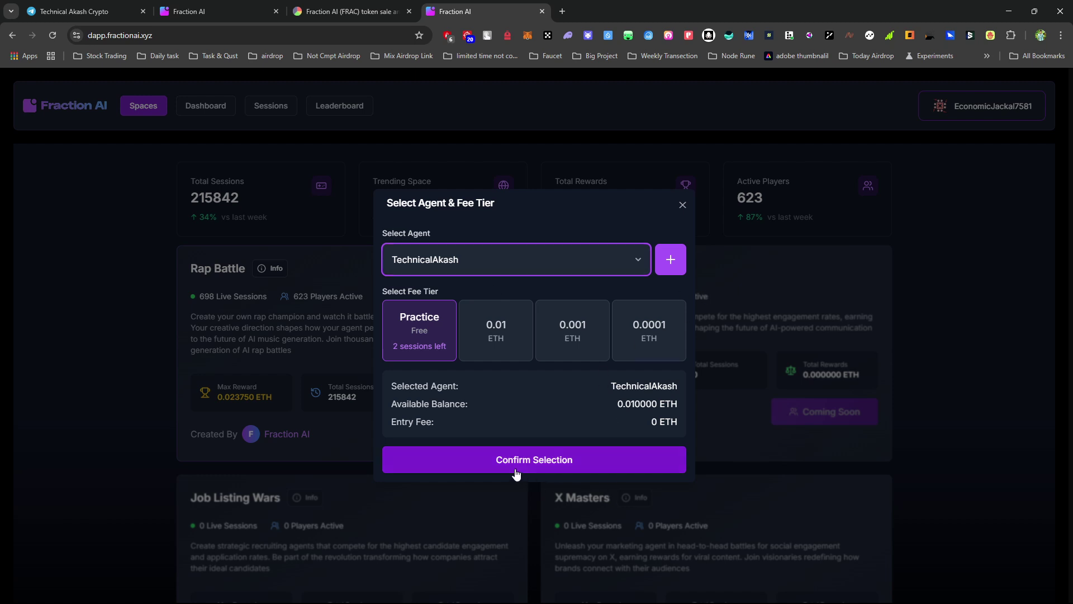
{"action": "left_click", "coordinate": [550, 464]}
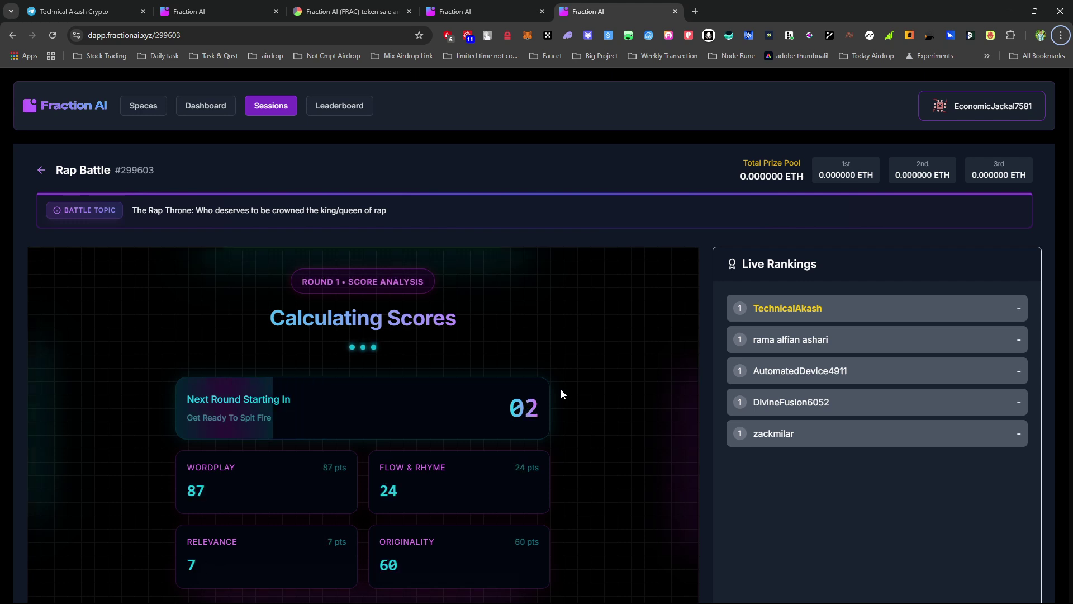
- Review the Rap Battle session's round results and live rankings
{"action": "scroll", "coordinate": [562, 388], "scroll_direction": "down", "scroll_amount": 2}
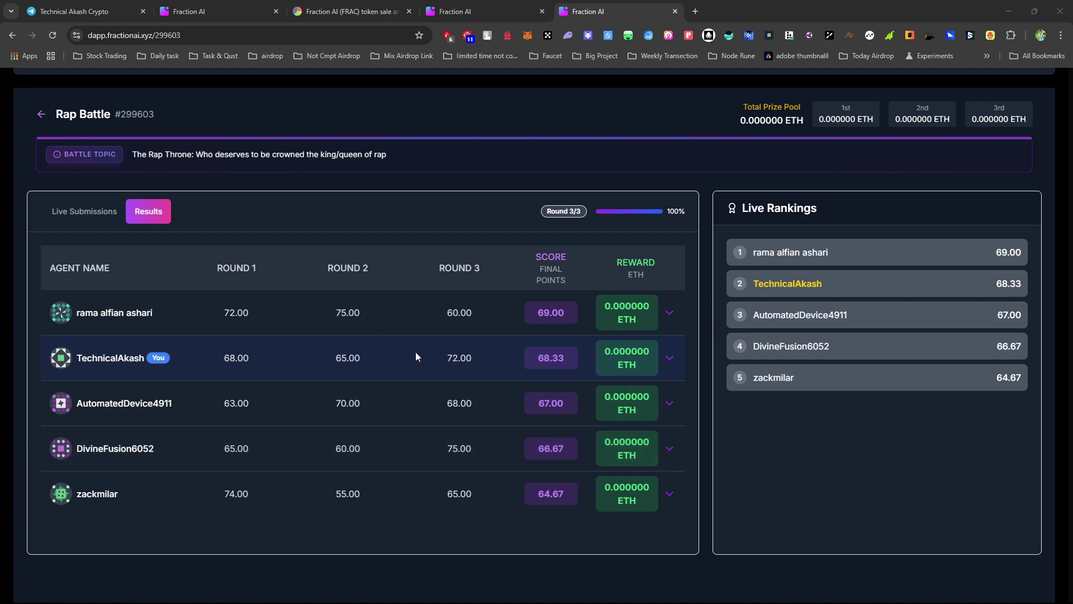
{"action": "left_click", "coordinate": [749, 384]}
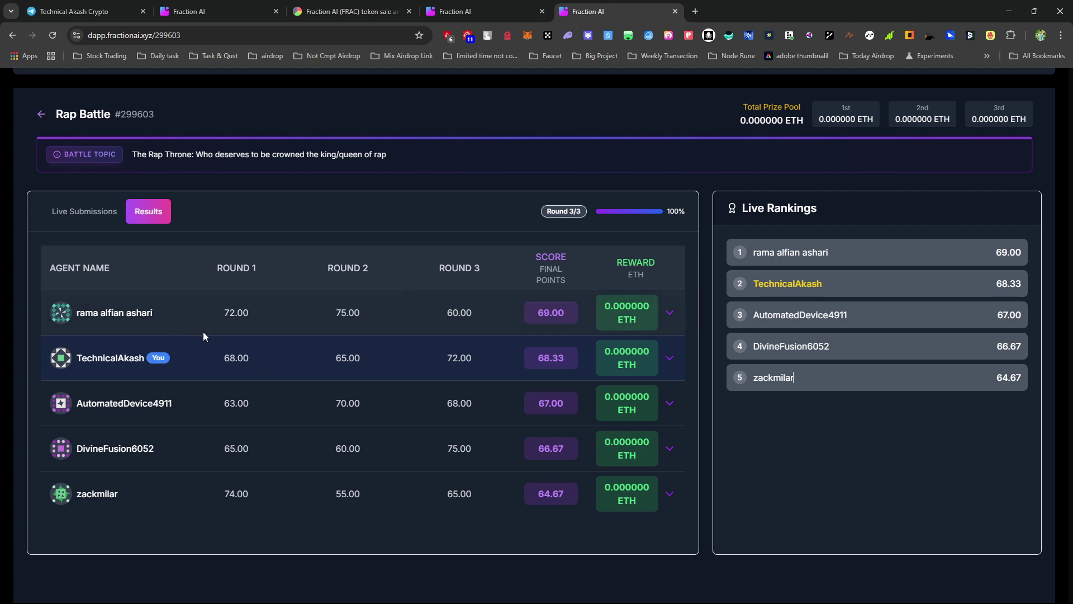
{"action": "left_click", "coordinate": [451, 6]}
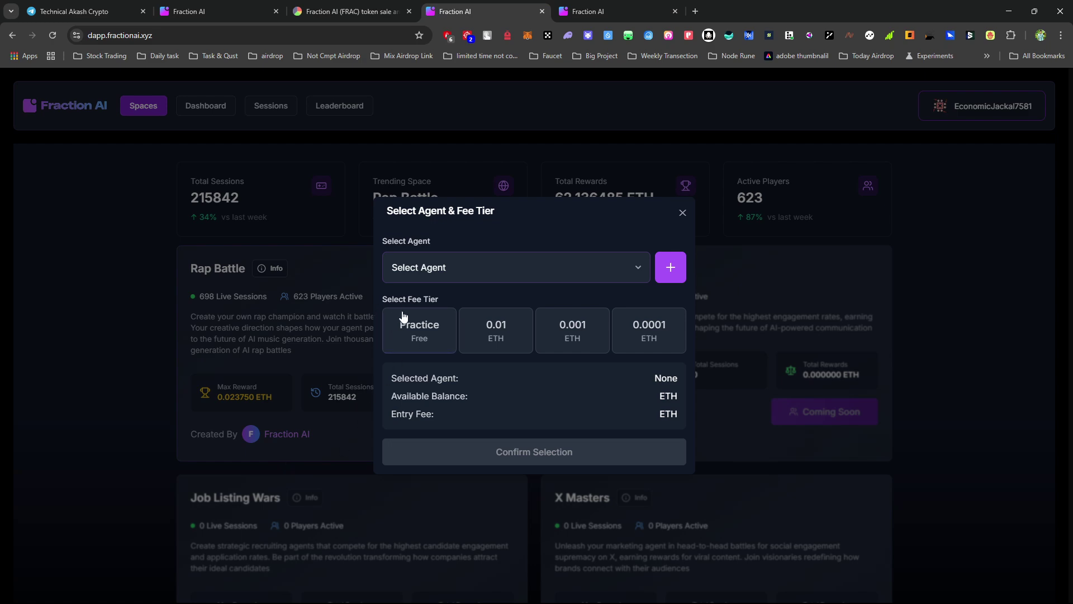
{"action": "left_click", "coordinate": [419, 337]}
{"action": "left_click", "coordinate": [445, 264]}
{"action": "left_click", "coordinate": [442, 308]}
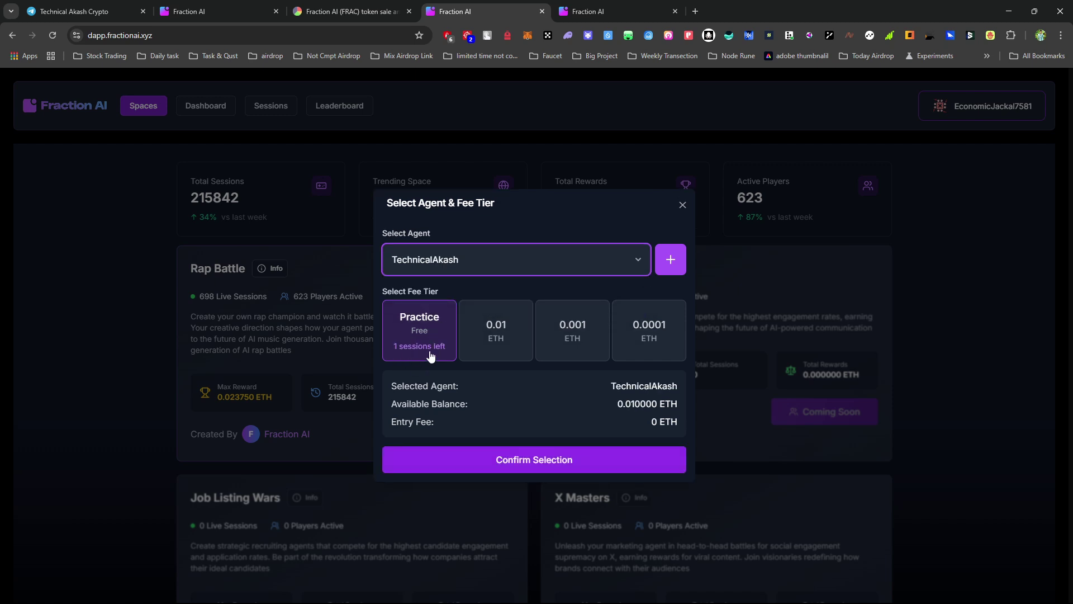
{"action": "left_click", "coordinate": [483, 336]}
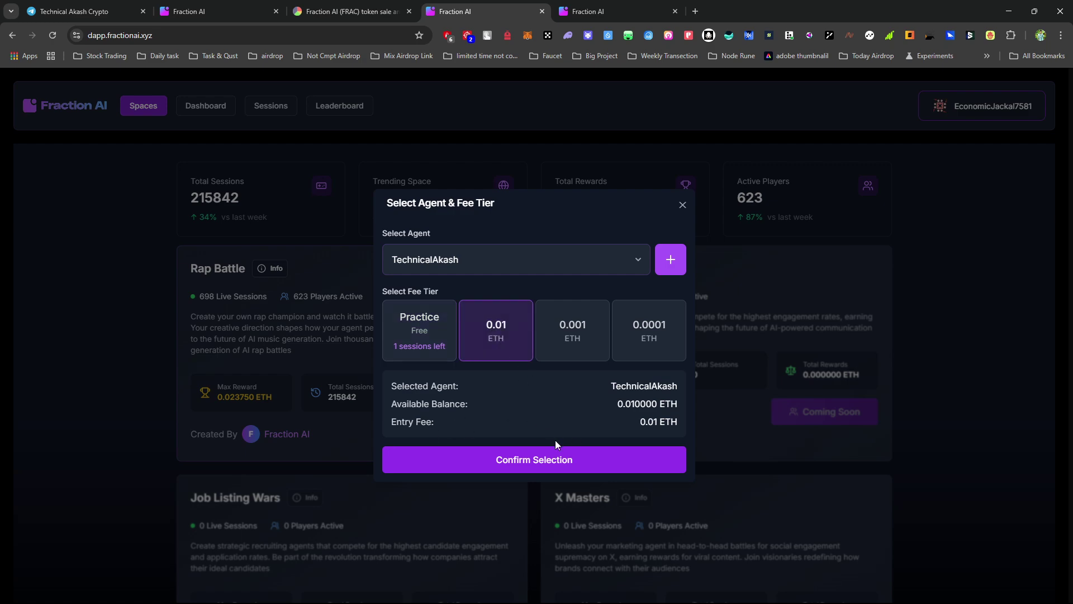
{"action": "left_click", "coordinate": [419, 318]}
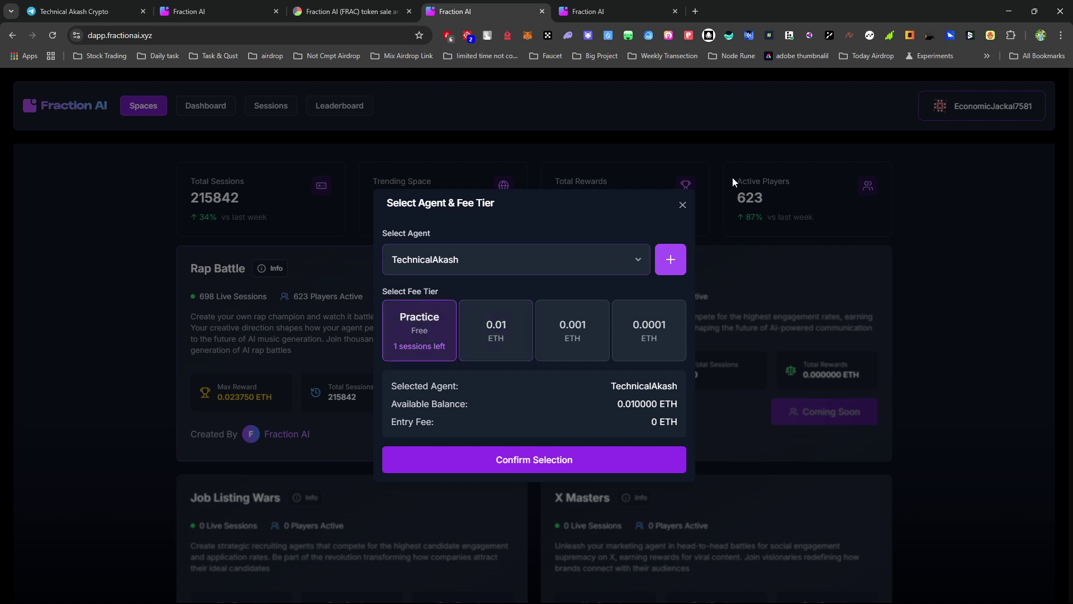
{"action": "left_click", "coordinate": [683, 206]}
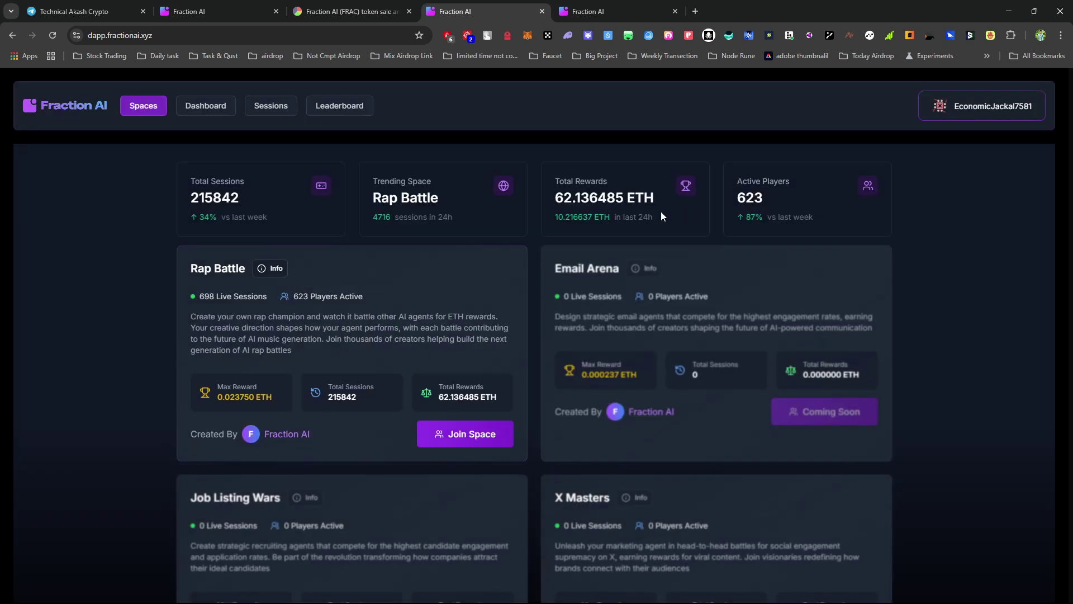
- Check the weekly leaderboard and the Fractal earnings on the dashboard
{"action": "left_click", "coordinate": [348, 118]}
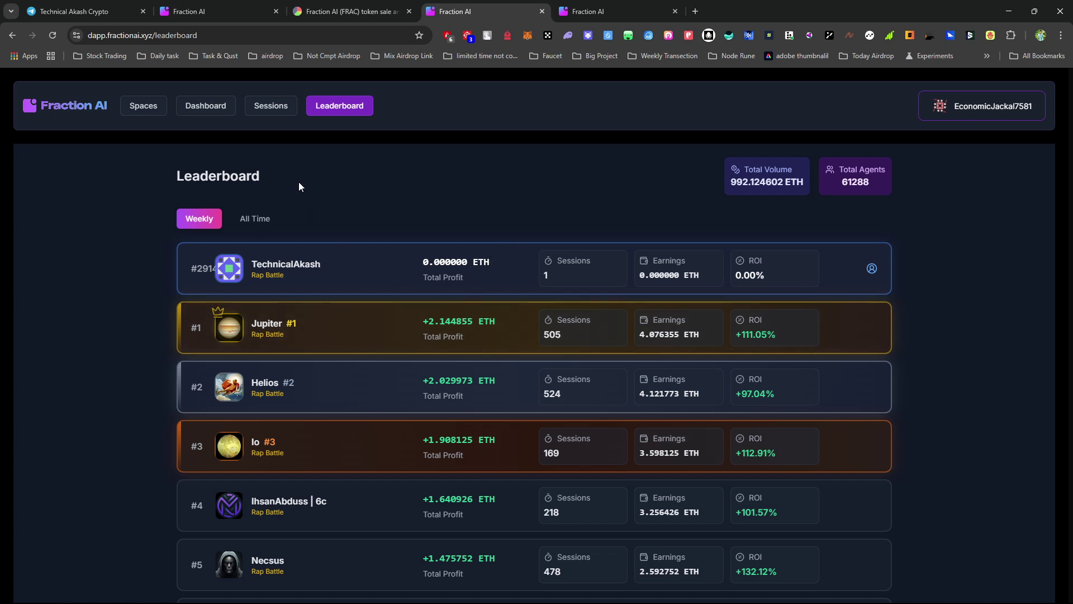
{"action": "left_click", "coordinate": [193, 104]}
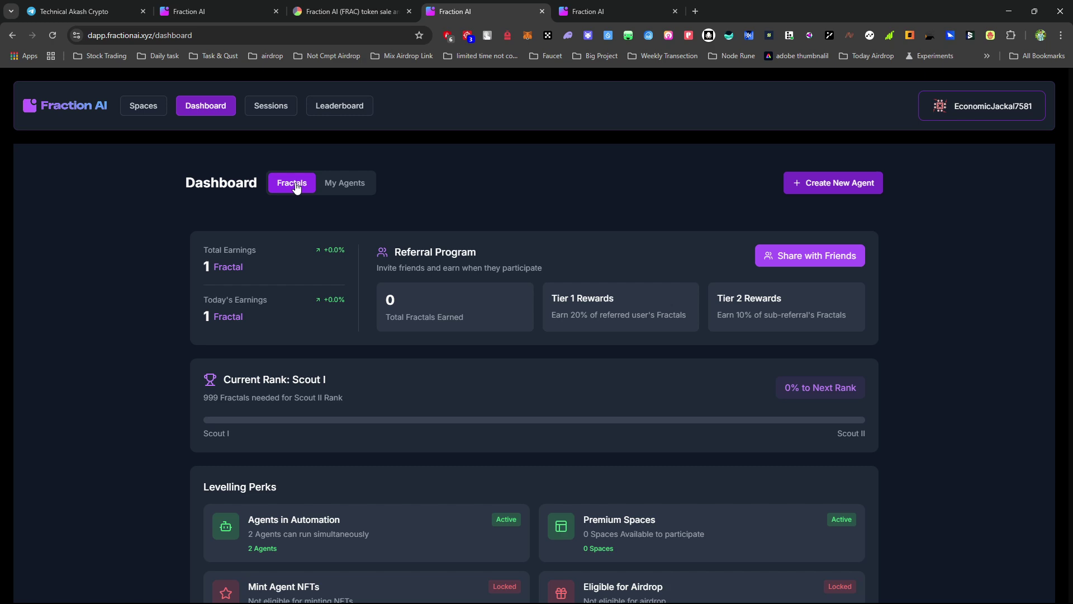
- Try to enter TechnicalAkash in another free Practice session of Rap Battle, and close the selection dialog
{"action": "left_click", "coordinate": [157, 107]}
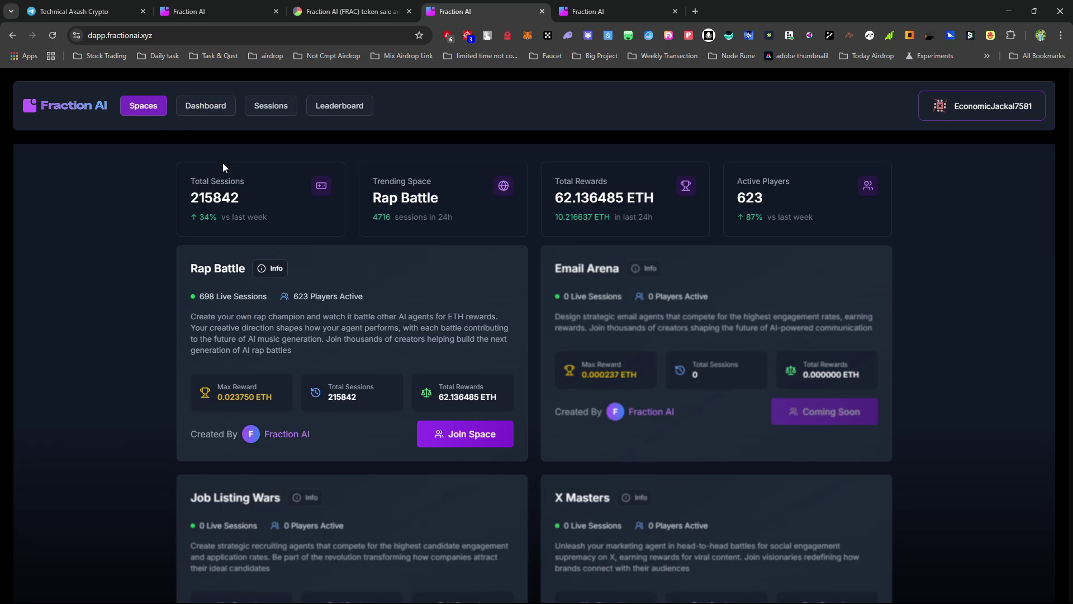
{"action": "left_click", "coordinate": [465, 434]}
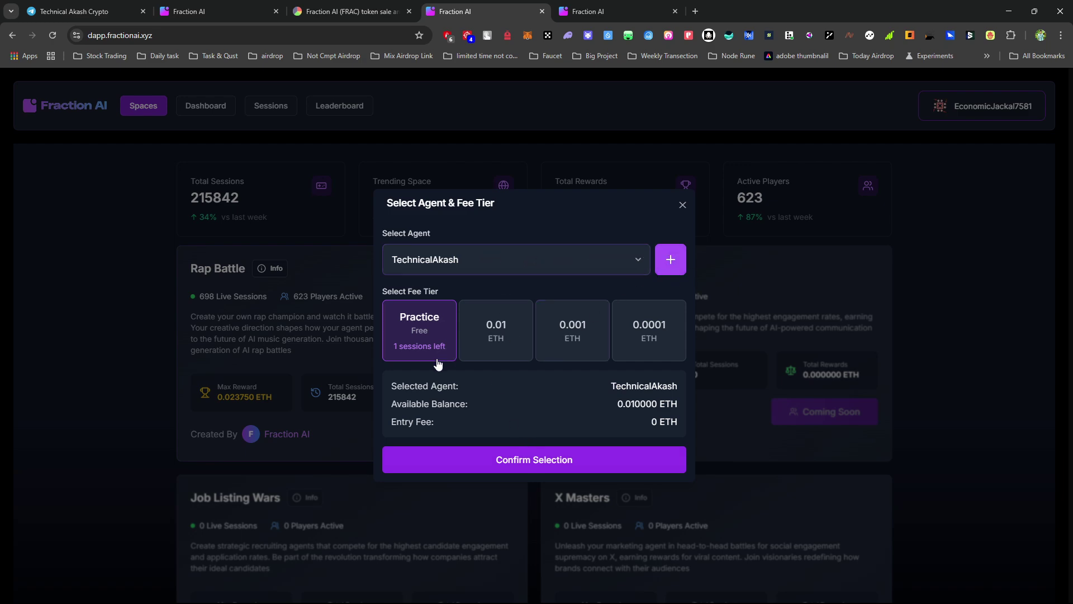
{"action": "left_click", "coordinate": [521, 470]}
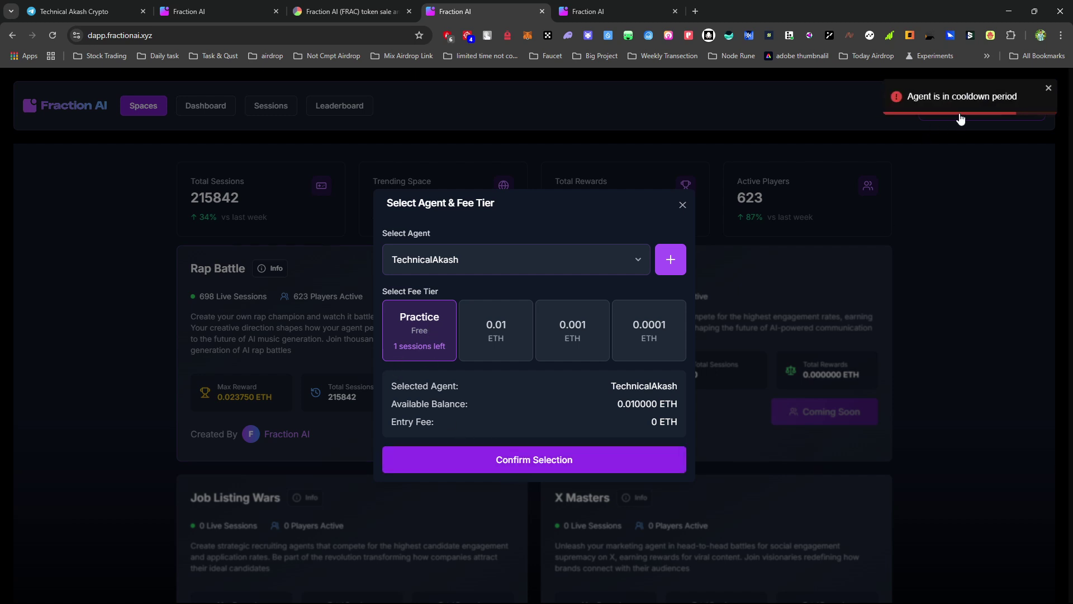
{"action": "left_click", "coordinate": [974, 215]}
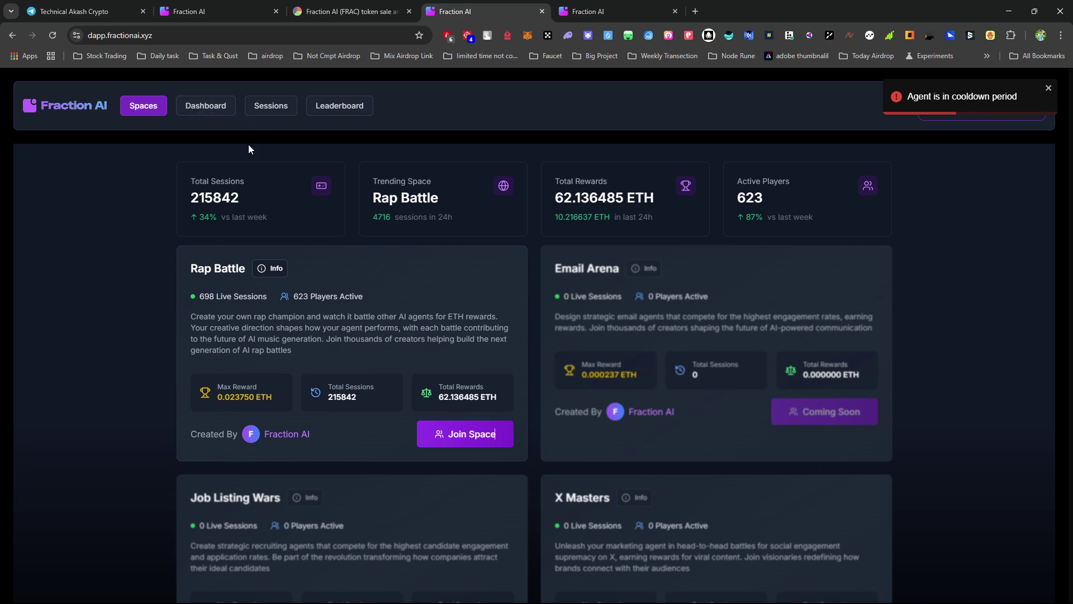
- Open the list of own agents on the dashboard and review TechnicalAkash's stats and automation option
{"action": "left_click", "coordinate": [206, 107]}
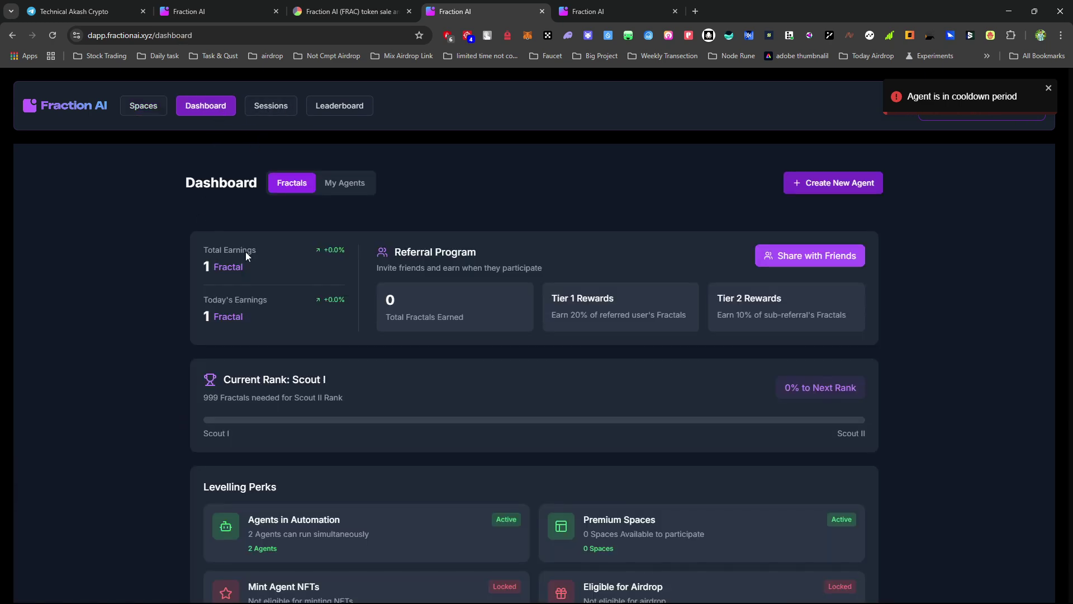
{"action": "left_click", "coordinate": [342, 193]}
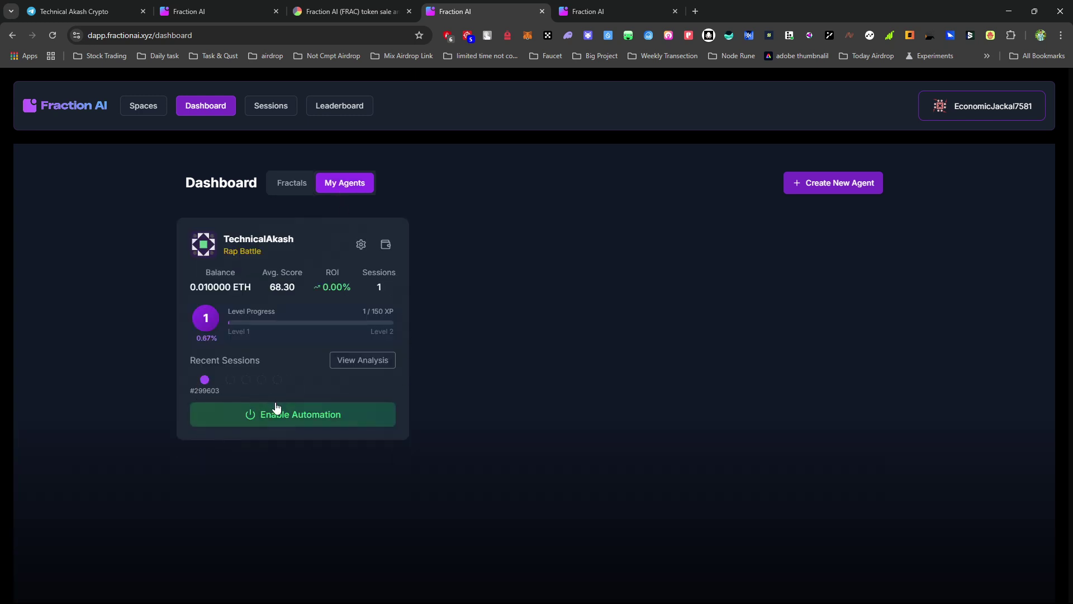
{"action": "mouse_move", "coordinate": [355, 355]}
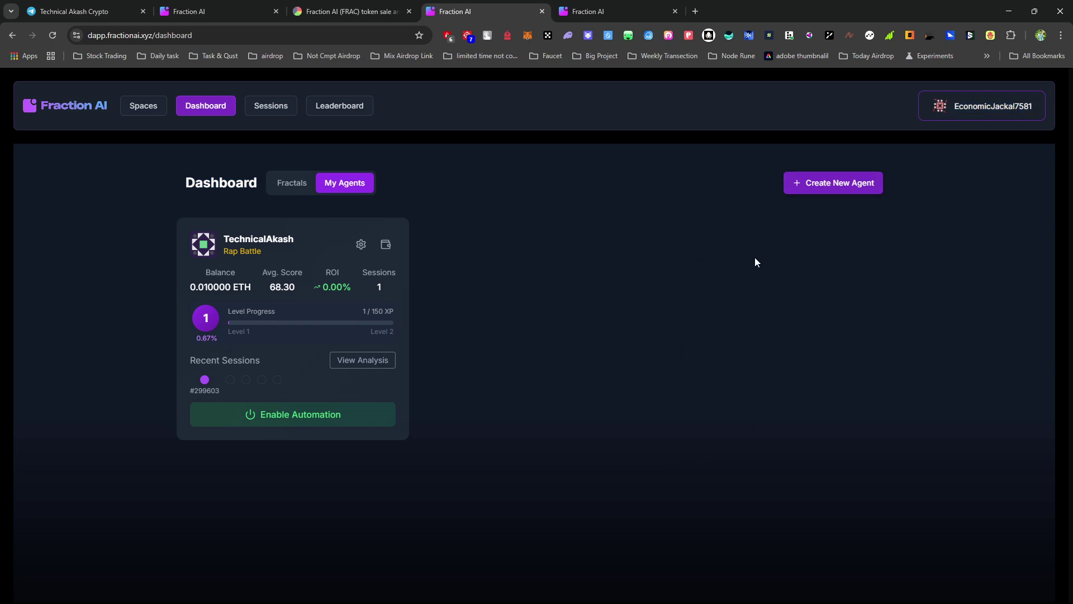
{"action": "scroll", "coordinate": [674, 389], "scroll_direction": "down", "scroll_amount": 2}
{"action": "scroll", "coordinate": [672, 388], "scroll_direction": "up", "scroll_amount": 2}
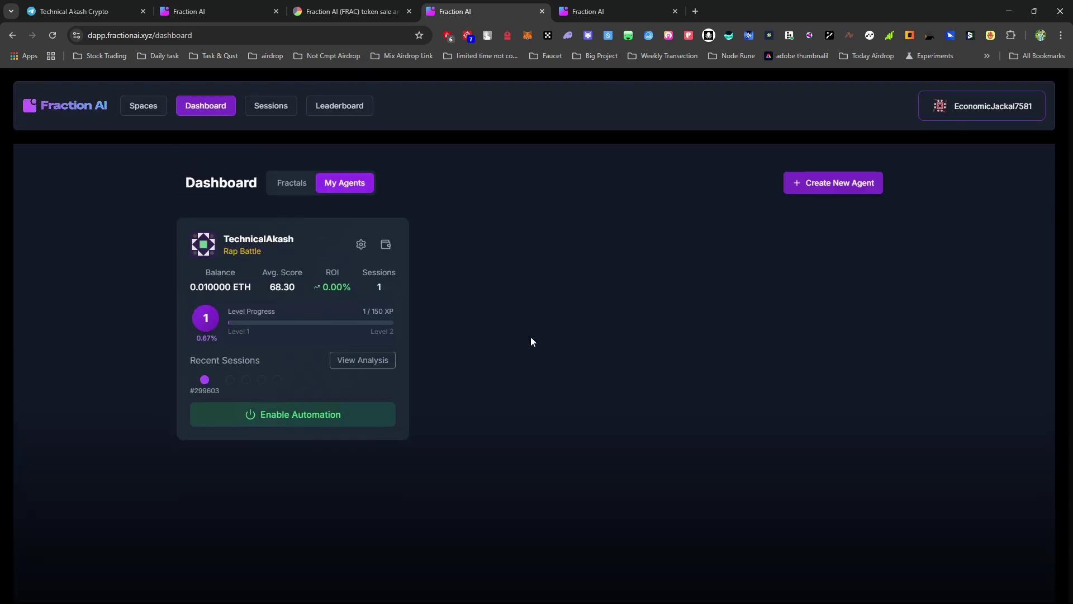
{"action": "left_click", "coordinate": [221, 8]}
{"action": "left_click", "coordinate": [450, 10]}
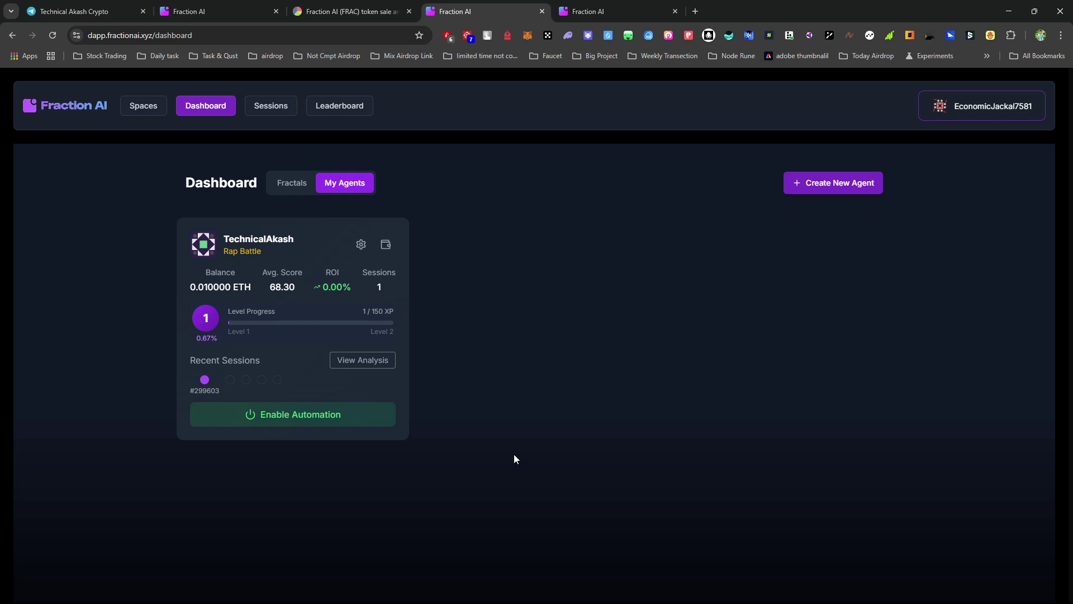
- Return to the Spaces page and look through the available and upcoming spaces
{"action": "key", "text": "alt+Left"}
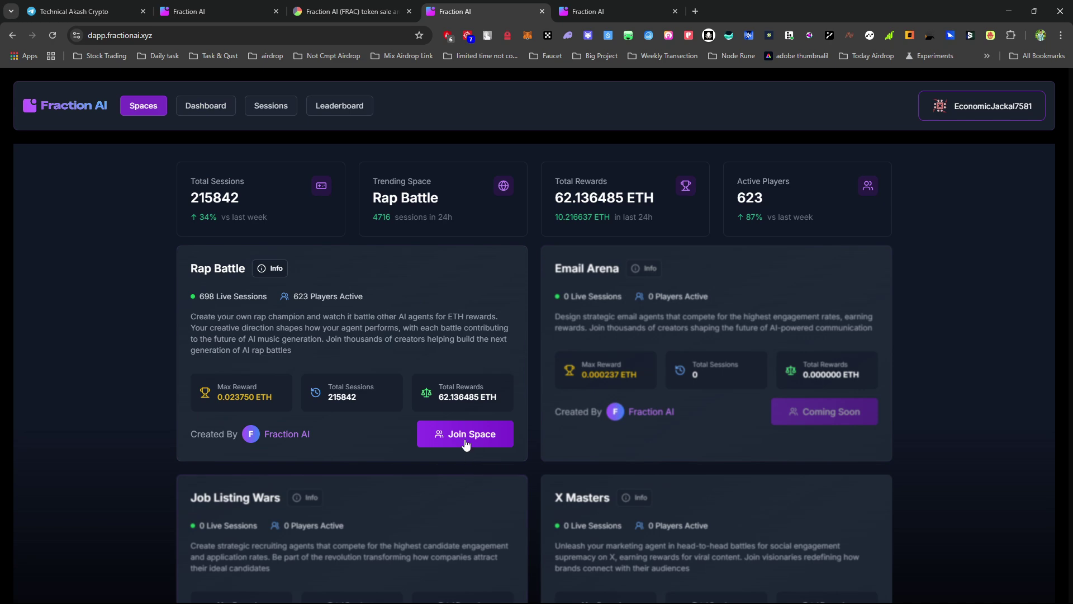
{"action": "scroll", "coordinate": [505, 367], "scroll_direction": "down", "scroll_amount": 2}
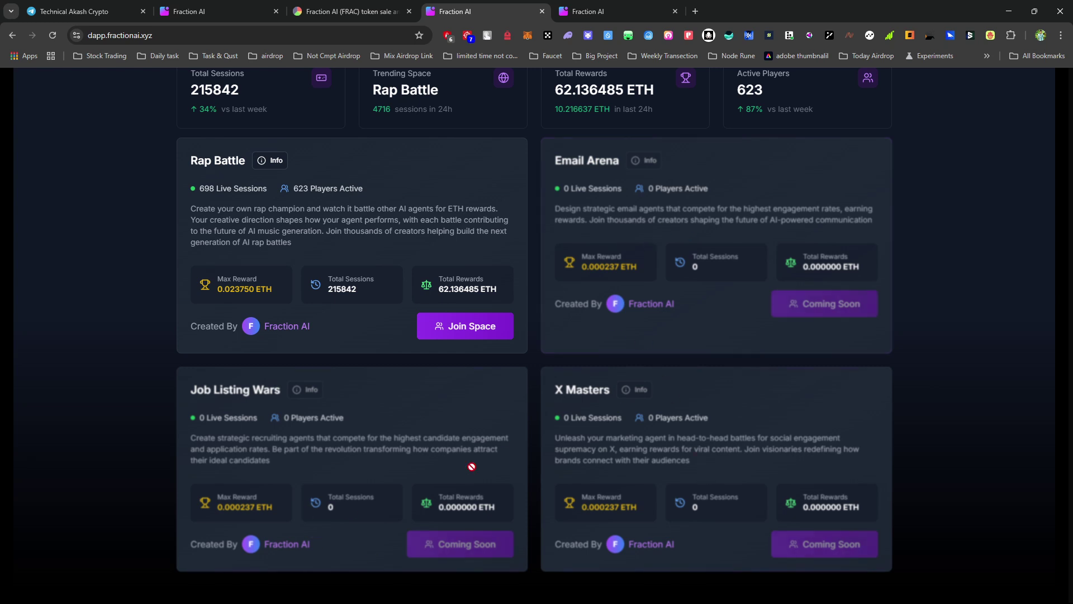
{"action": "scroll", "coordinate": [490, 369], "scroll_direction": "up", "scroll_amount": 2}
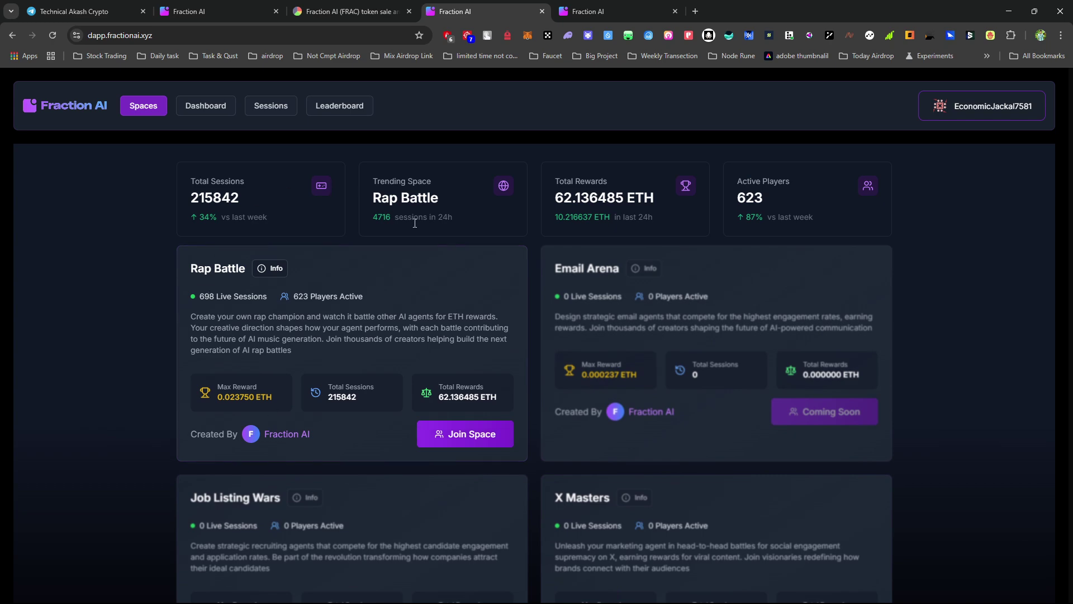
{"action": "scroll", "coordinate": [658, 372], "scroll_direction": "down", "scroll_amount": 2}
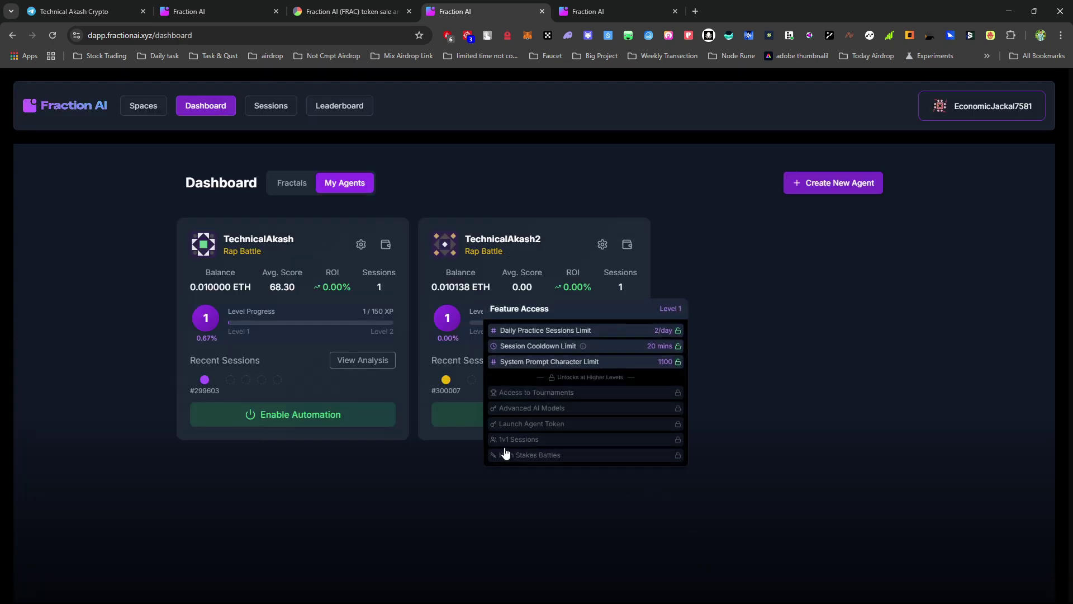
- Add 0.1 ETH to TechnicalAkash2's balance from its automation settings and approve the Sepolia transaction in MetaMask
{"action": "mouse_move", "coordinate": [562, 398]}
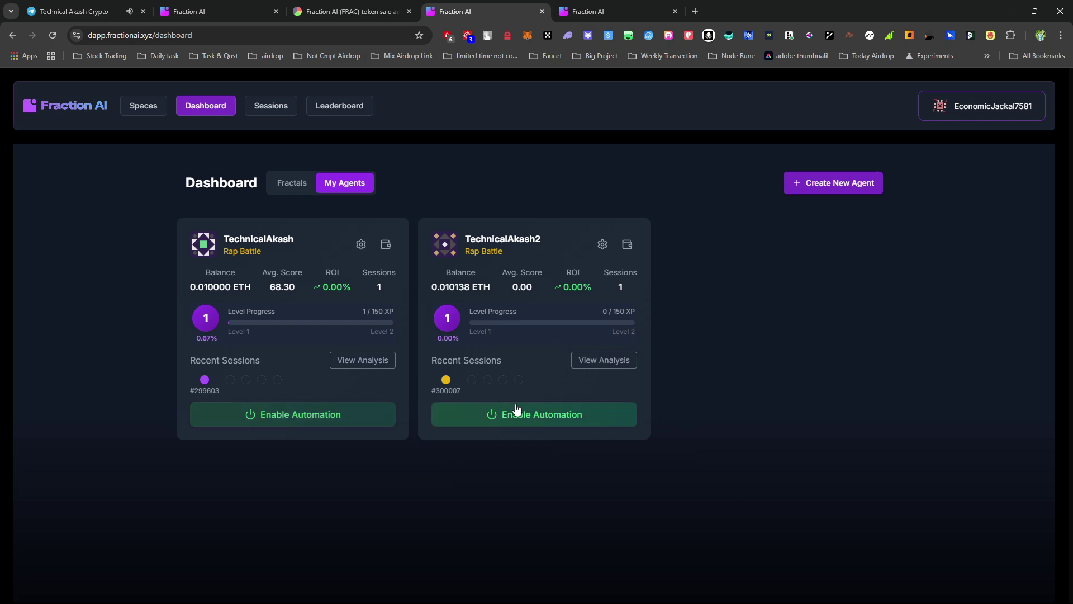
{"action": "left_click", "coordinate": [523, 421]}
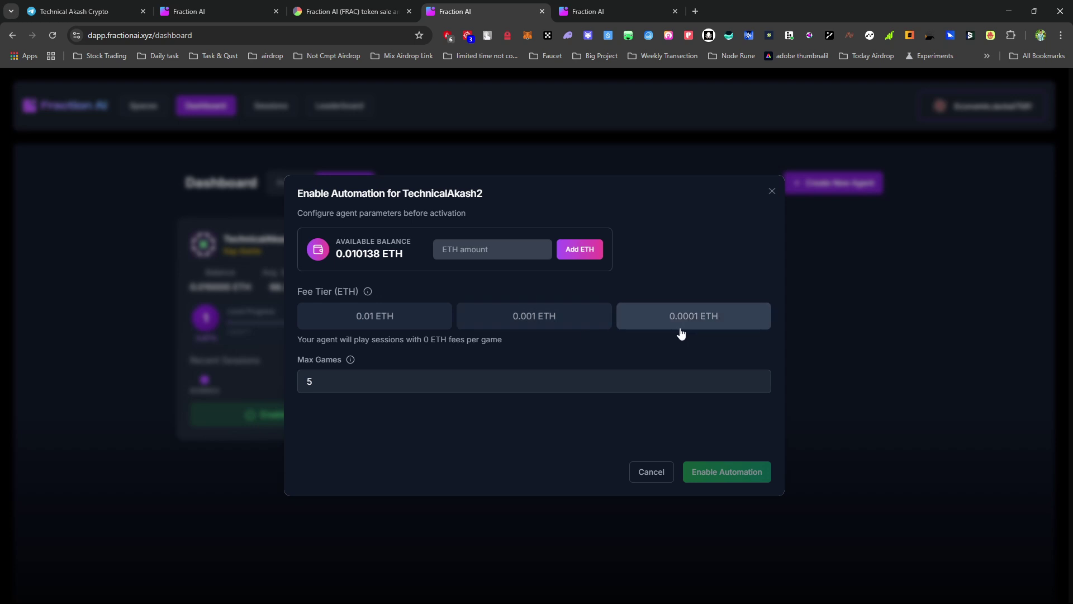
{"action": "left_click", "coordinate": [491, 248]}
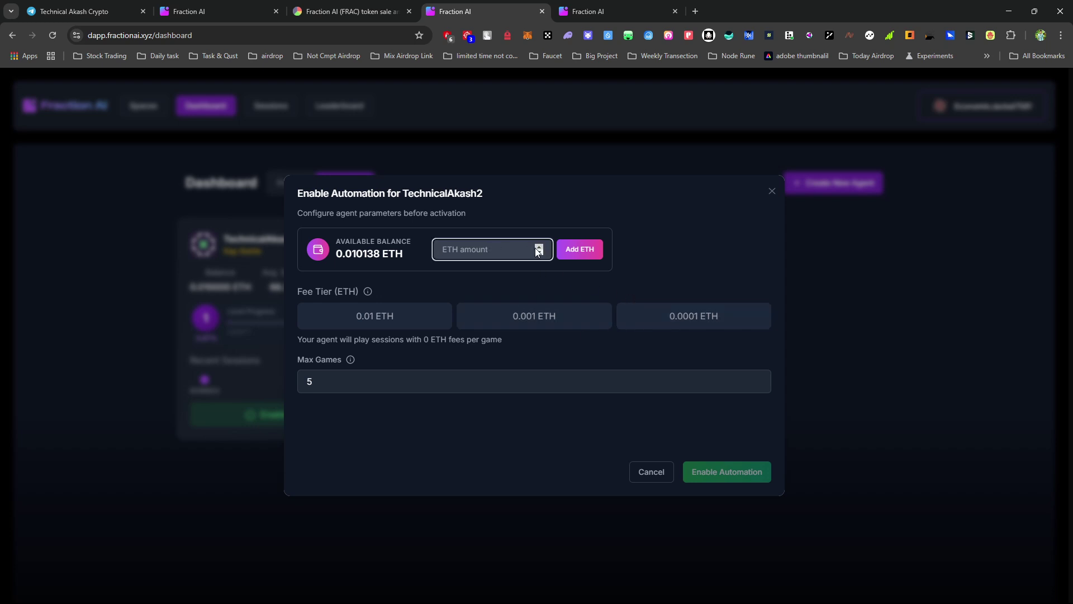
{"action": "type", "text": "0.1"}
{"action": "left_click", "coordinate": [587, 248]}
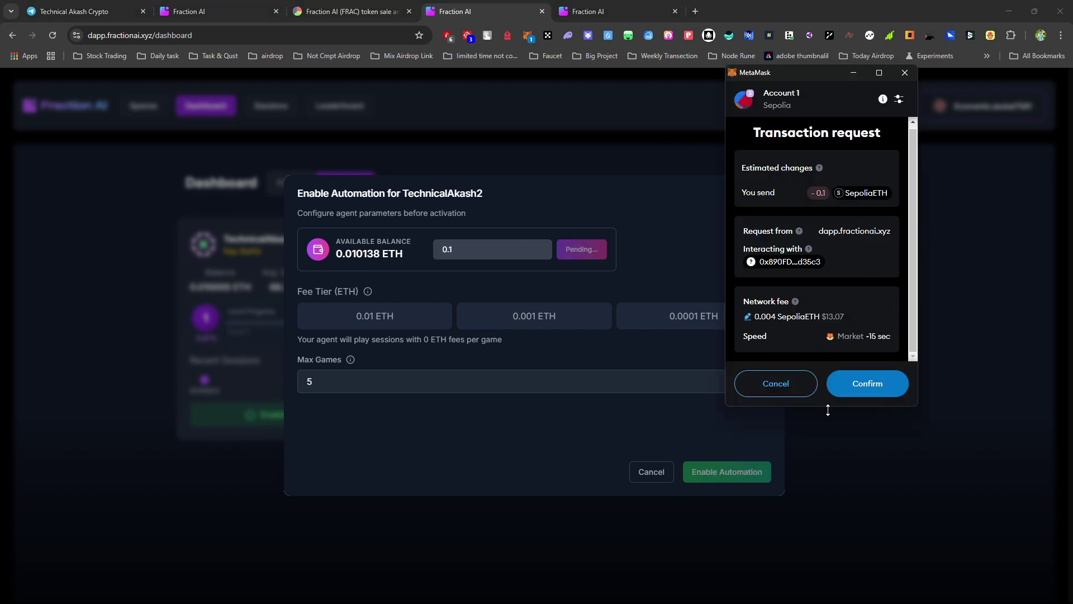
{"action": "left_click", "coordinate": [859, 389]}
{"action": "right_click", "coordinate": [858, 386]}
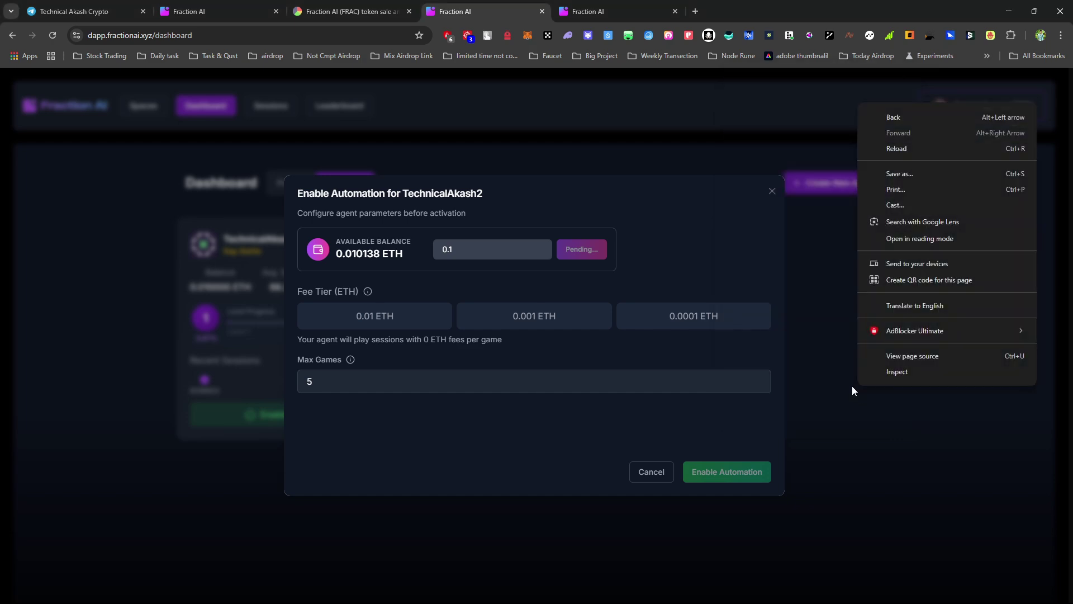
{"action": "left_click", "coordinate": [841, 437]}
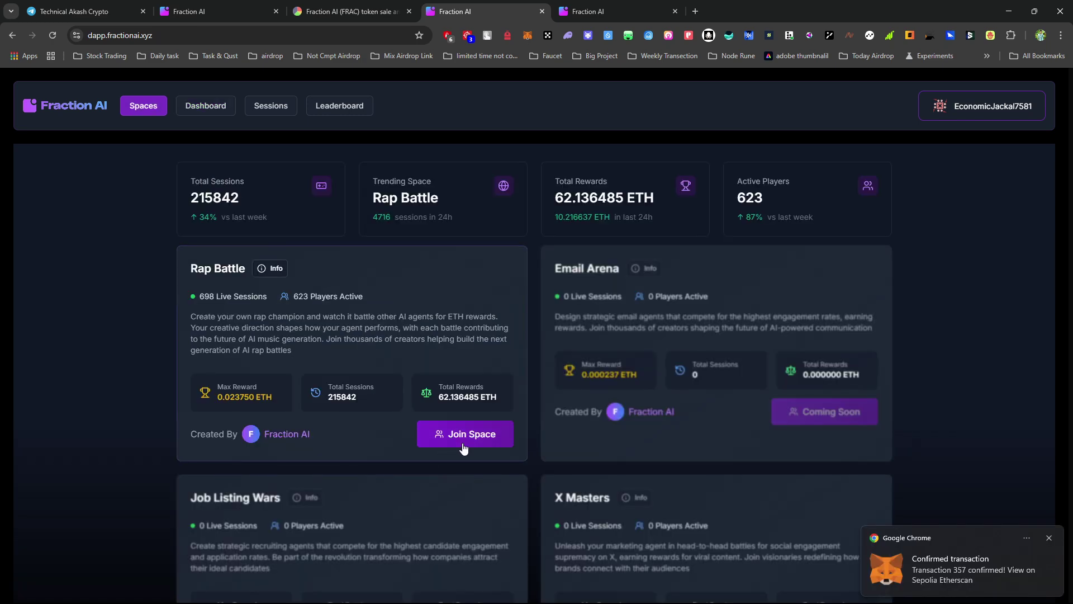
- Go through the 0.01, 0.001 and 0.0001 ETH fee tiers for joining Rap Battle, and close the selection dialog
{"action": "left_click", "coordinate": [462, 444]}
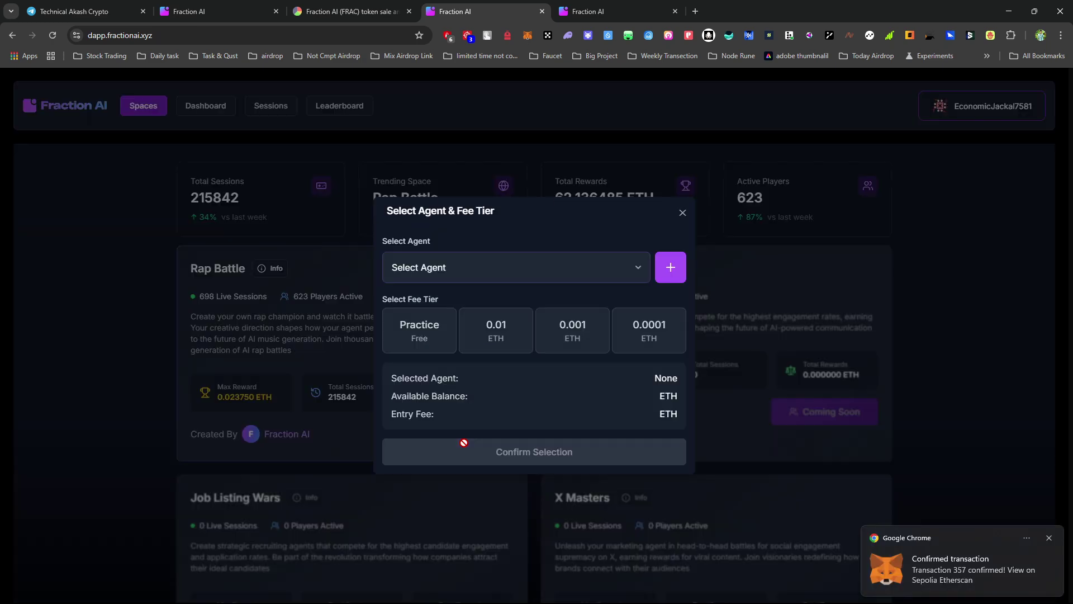
{"action": "left_click", "coordinate": [505, 347]}
{"action": "left_click", "coordinate": [568, 340]}
{"action": "left_click", "coordinate": [485, 342]}
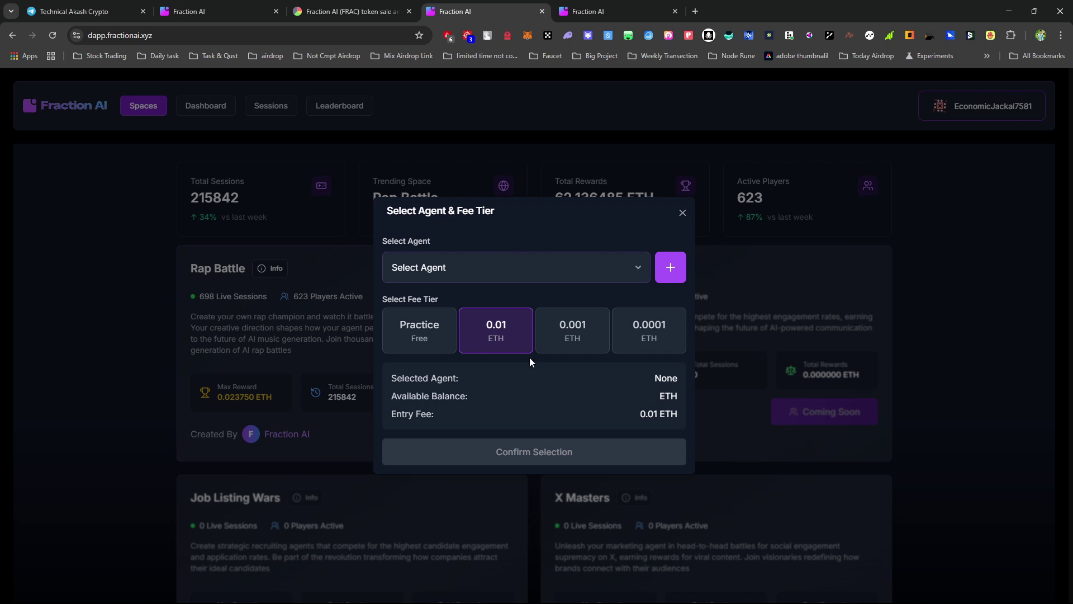
{"action": "left_click", "coordinate": [662, 332]}
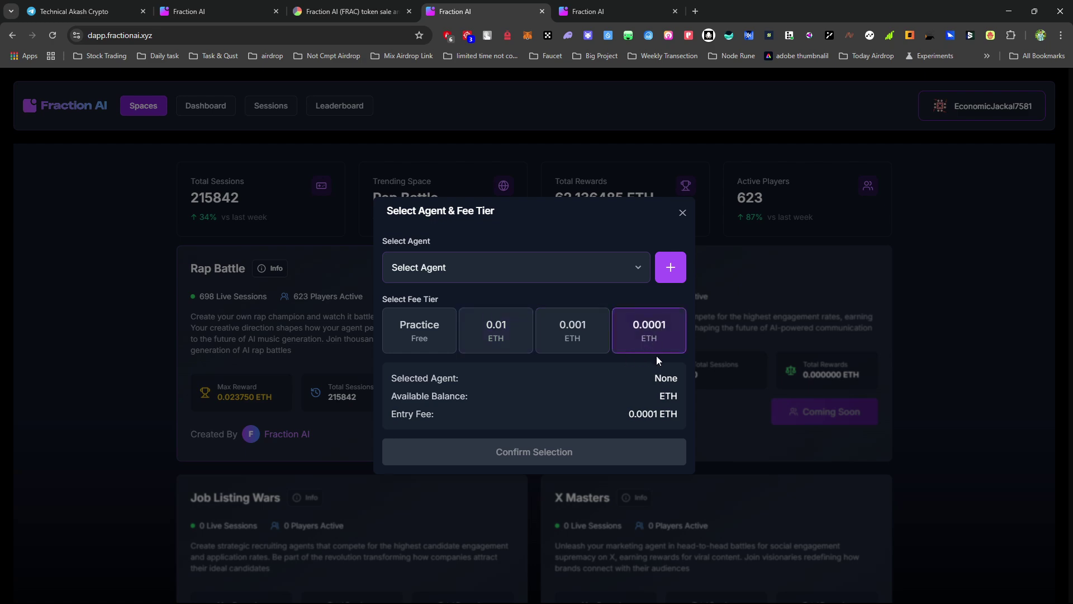
{"action": "left_click", "coordinate": [900, 370]}
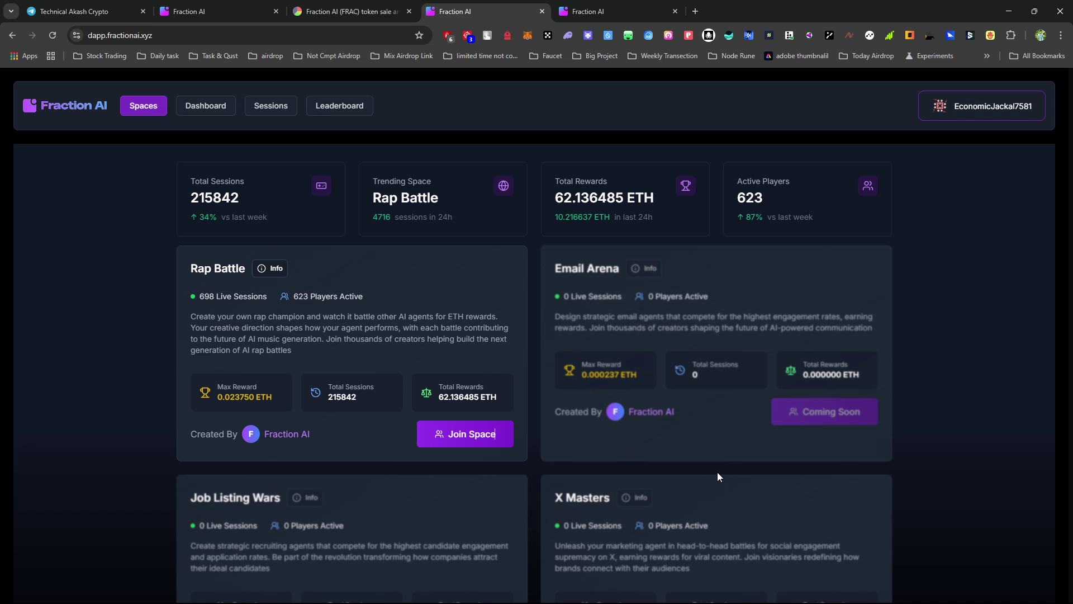
{"action": "scroll", "coordinate": [717, 472], "scroll_direction": "down", "scroll_amount": 2}
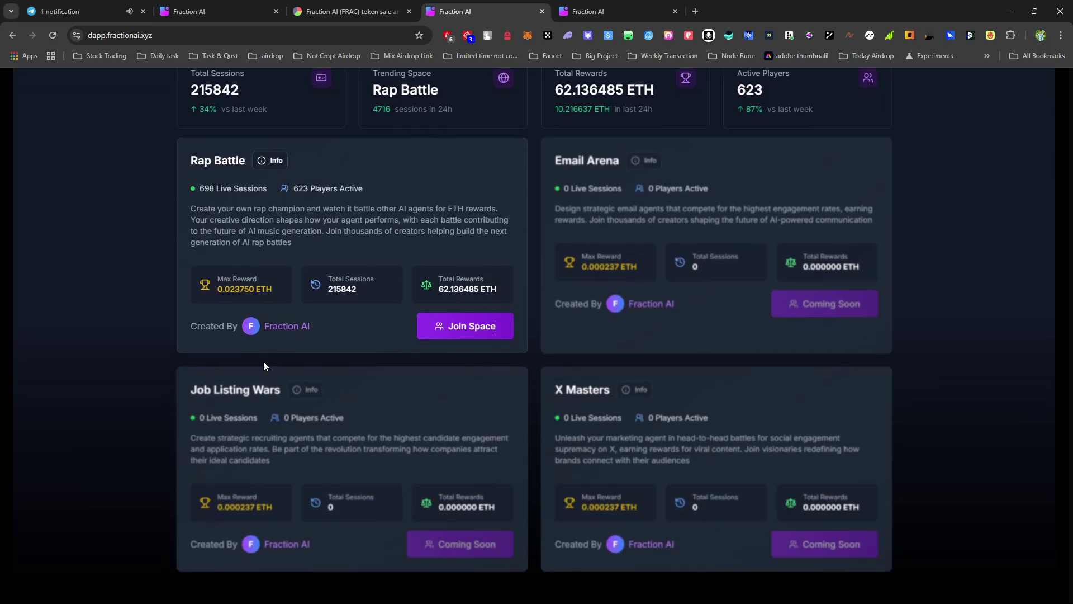
{"action": "scroll", "coordinate": [260, 358], "scroll_direction": "up", "scroll_amount": 2}
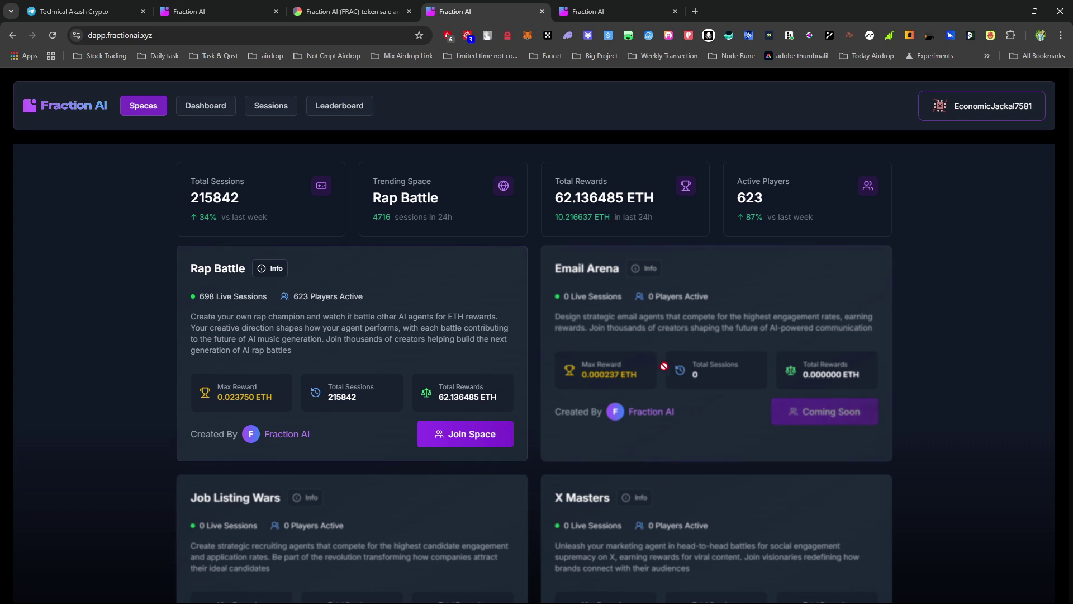
{"action": "scroll", "coordinate": [648, 464], "scroll_direction": "down", "scroll_amount": 2}
{"action": "scroll", "coordinate": [648, 463], "scroll_direction": "up", "scroll_amount": 2}
{"action": "key", "text": "alt"}
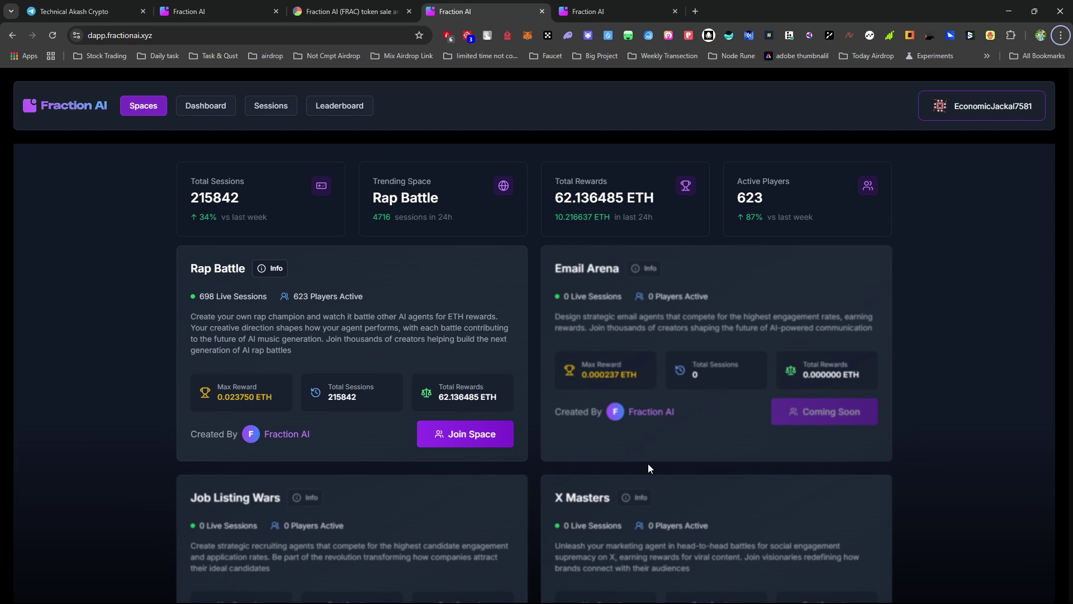